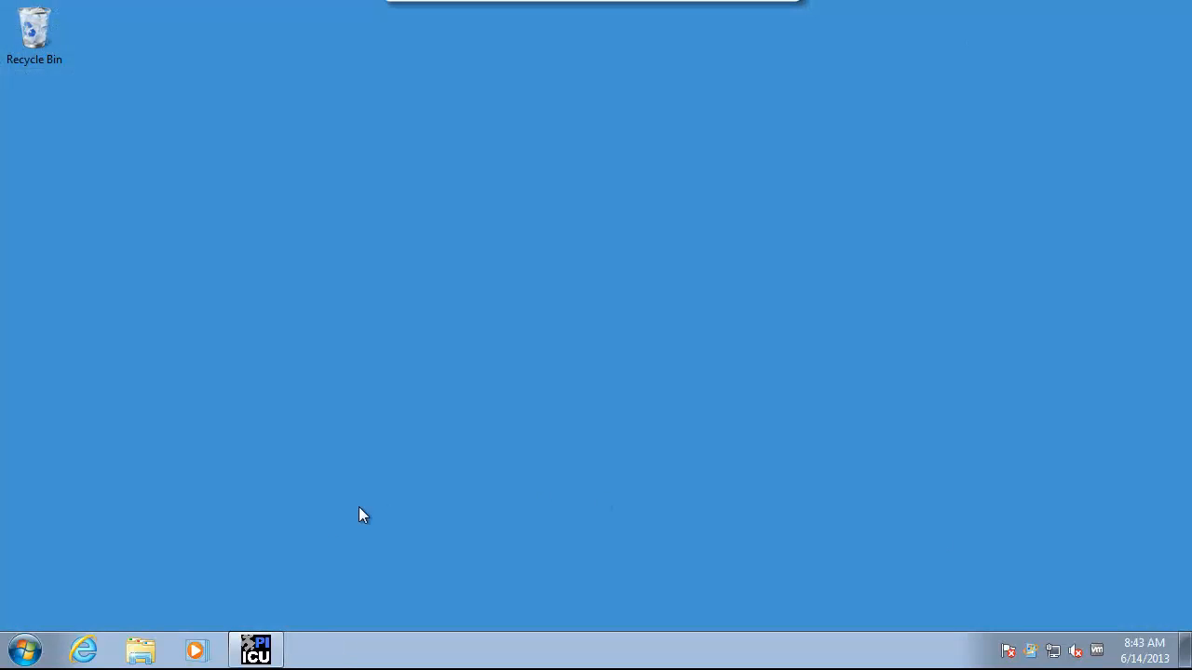
# - Switch to PI Interface Configuration Utility and show the UFL parameters of the PI_UFL1 interface on ts3-pi1
pyautogui.click(256, 645)
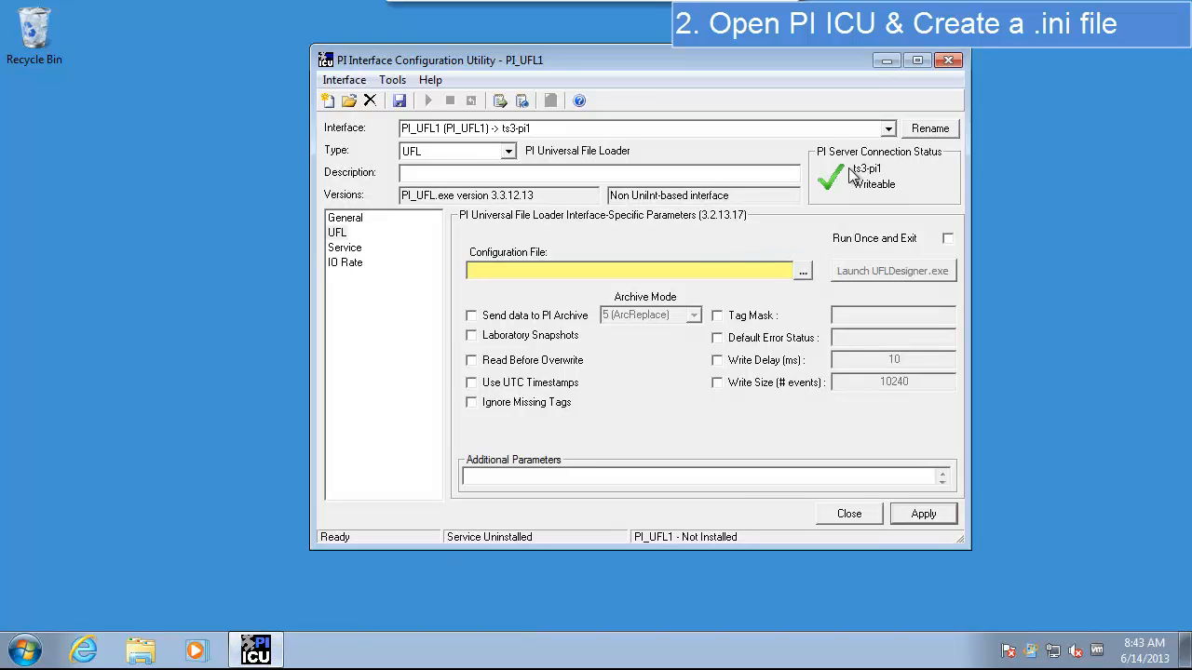
pyautogui.click(887, 133)
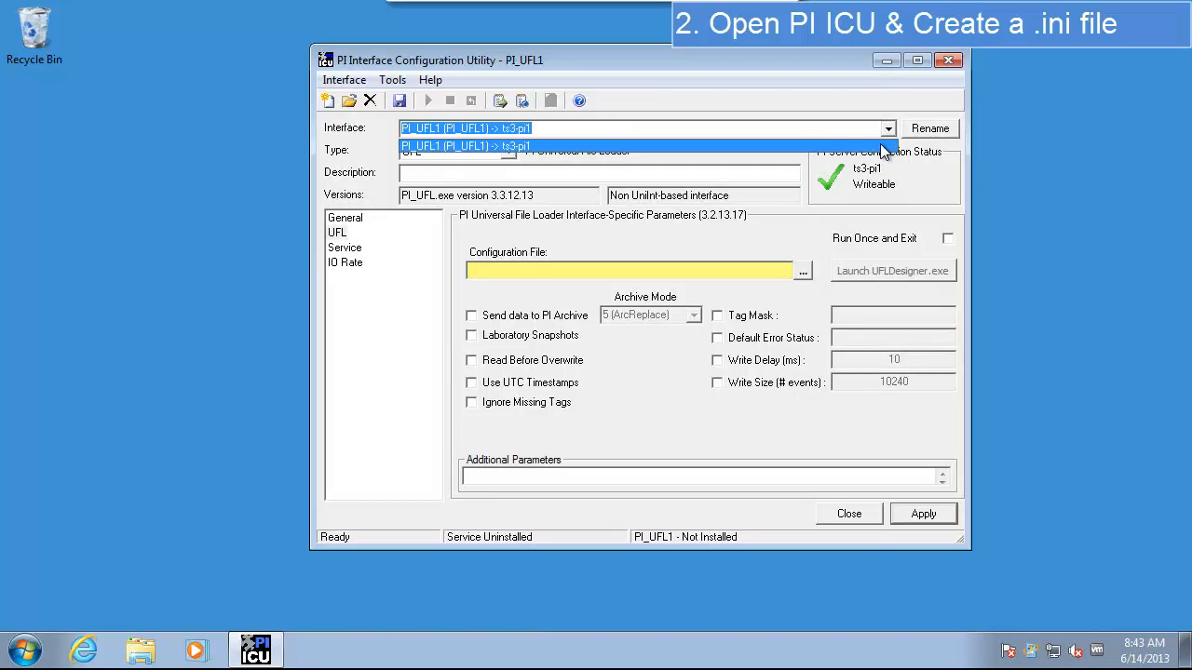
pyautogui.click(880, 145)
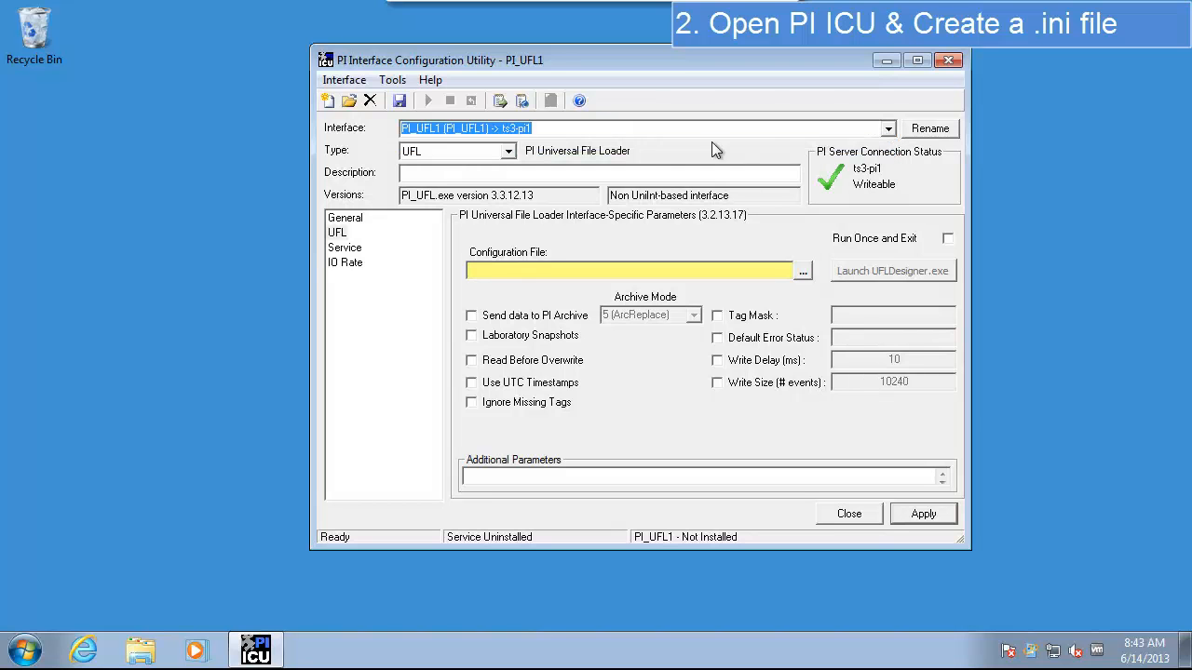
pyautogui.click(338, 233)
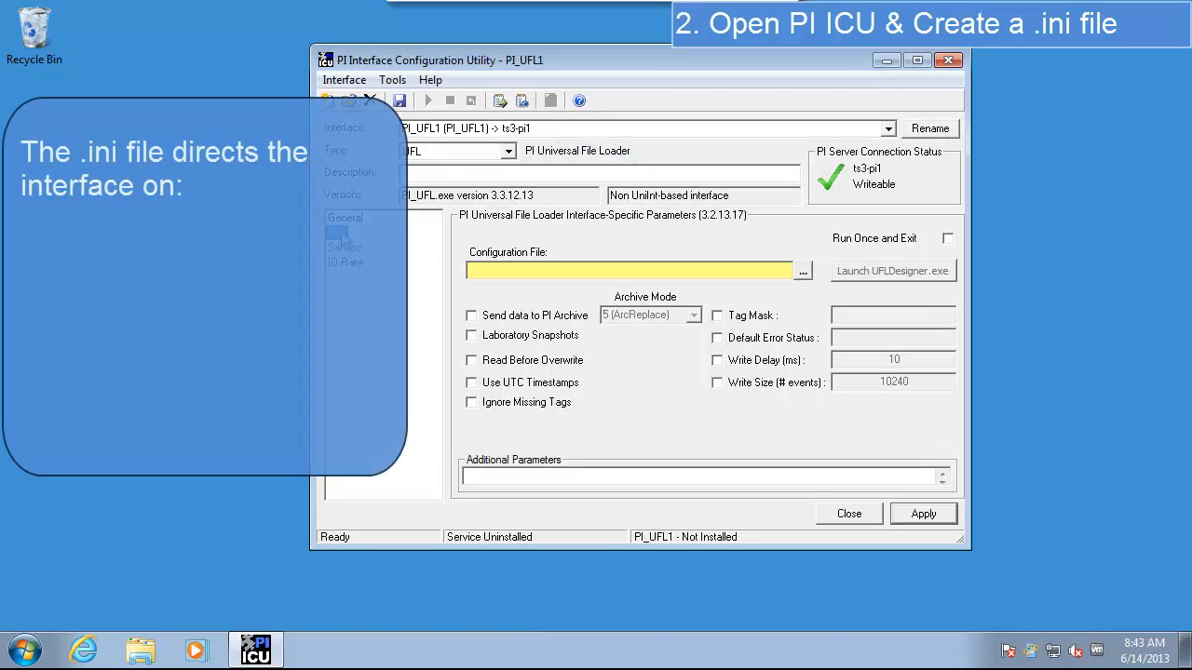
# - Set the interface's configuration file to a new file named Example2 in the PI_UFL\INI folder
pyautogui.click(804, 271)
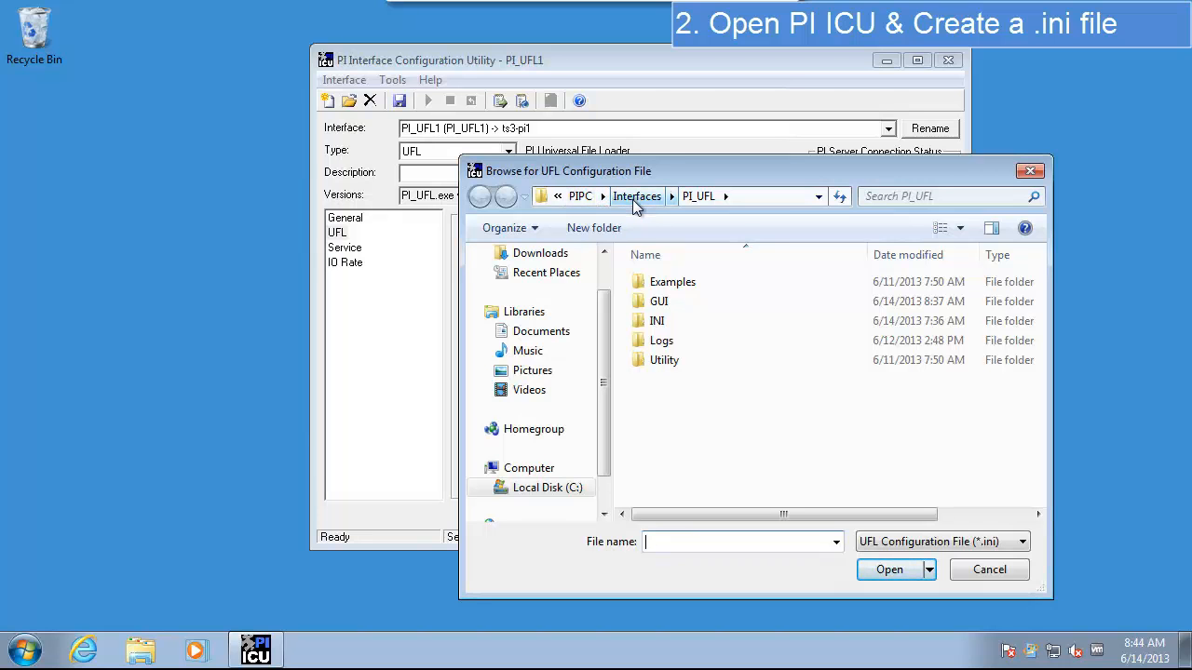
pyautogui.doubleClick(654, 322)
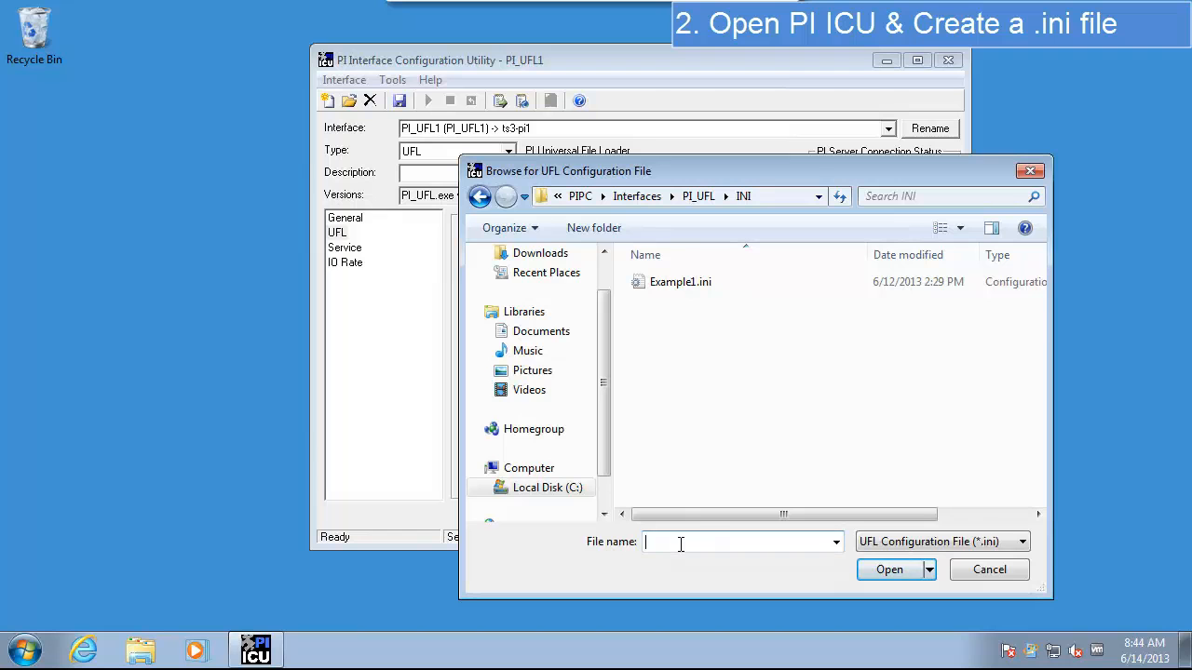
pyautogui.write('Exa')
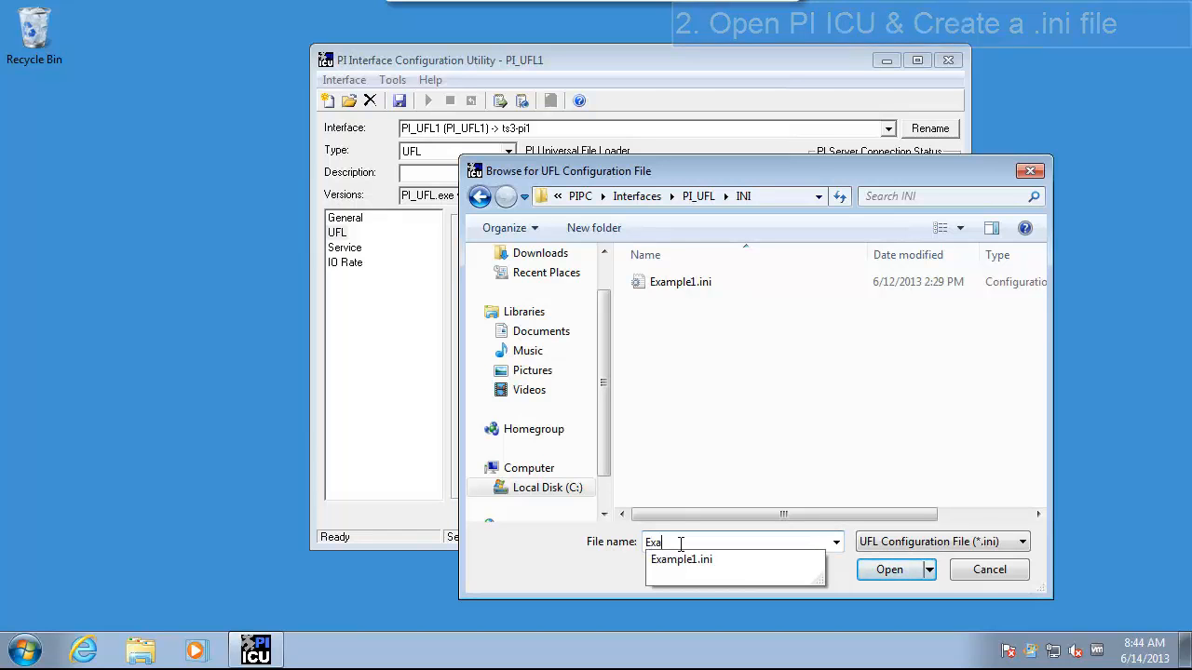
pyautogui.write('mple2')
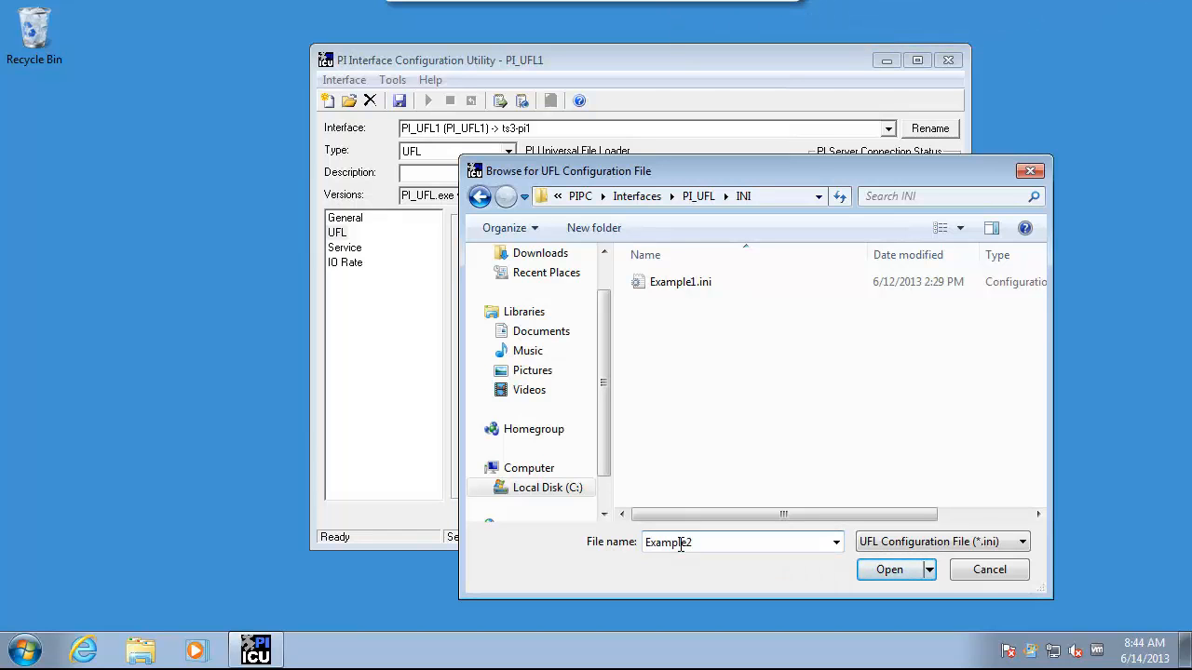
pyautogui.press('Return')
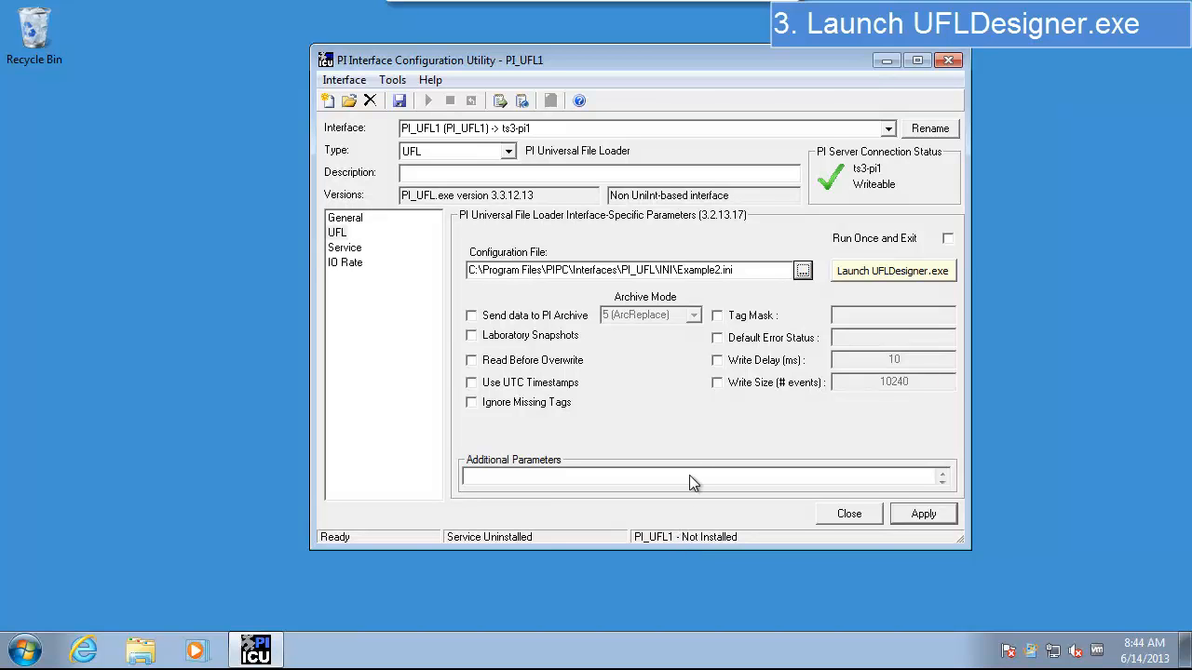
# - Launch UFLDesigner for the new configuration file and keep AsciiFiles.dll as the plug-in
pyautogui.click(881, 272)
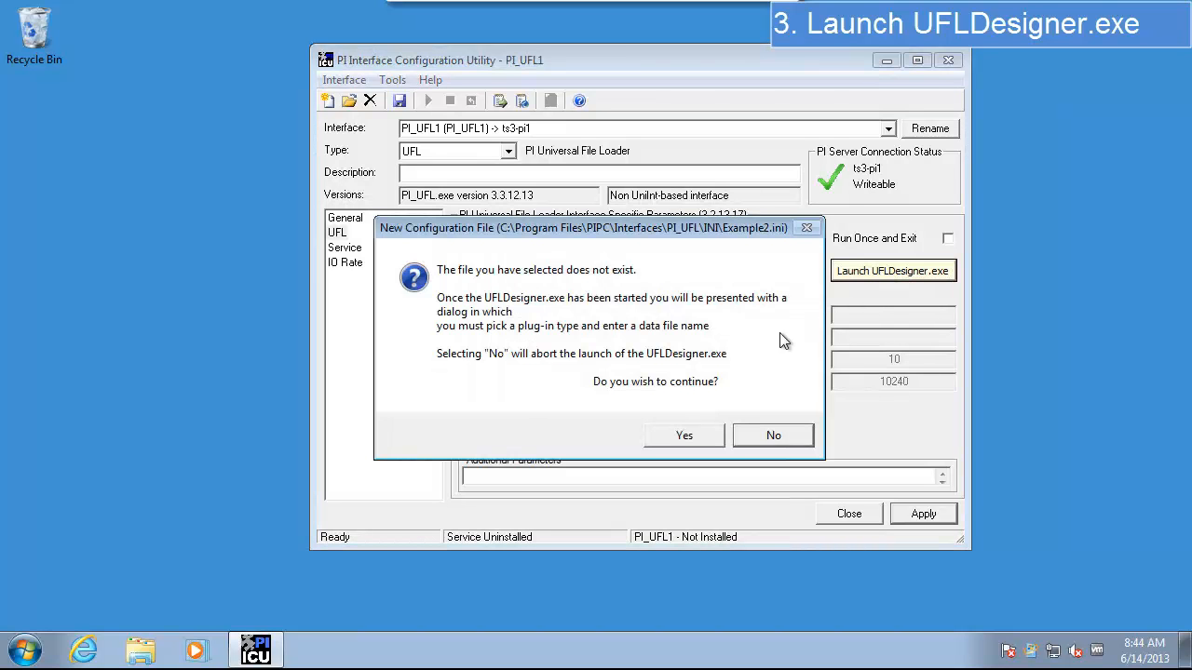
pyautogui.click(685, 436)
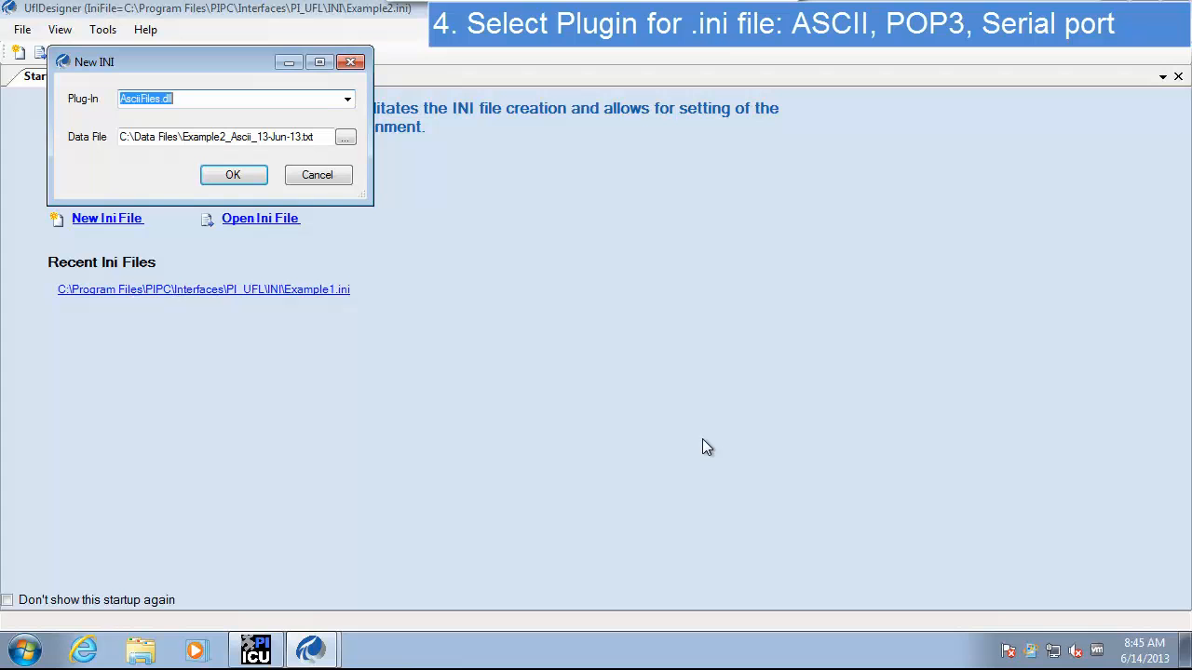
pyautogui.click(346, 99)
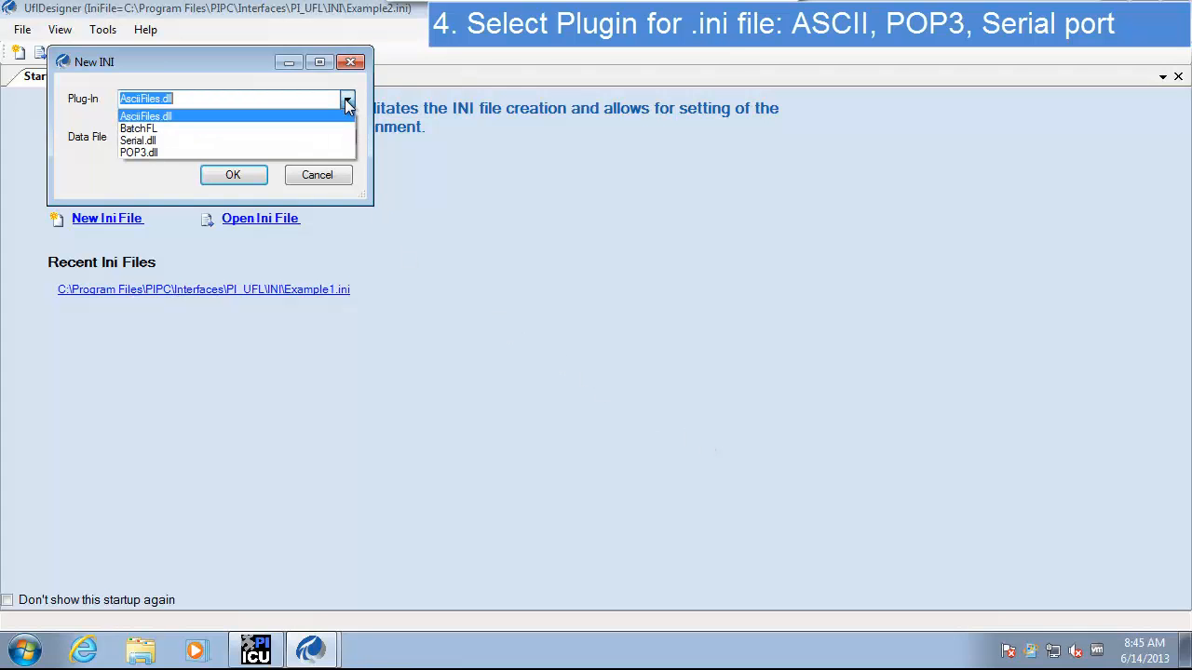
pyautogui.click(347, 101)
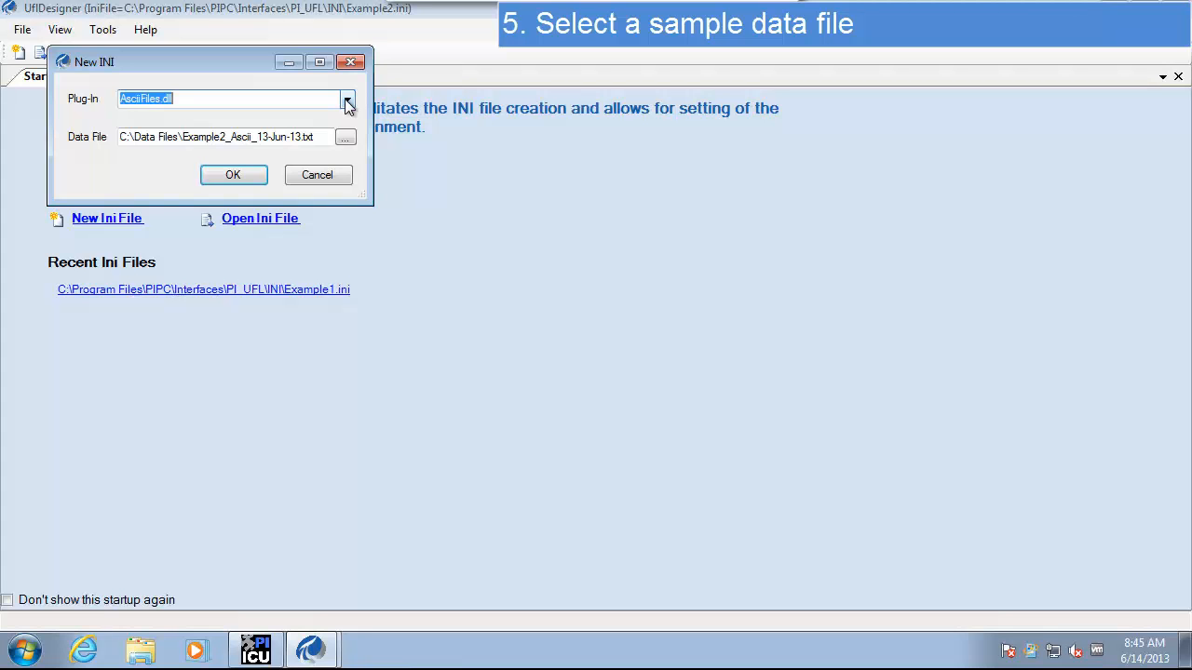
# - Choose Example2_Ascii_13-Jun-13.txt in C:\Data Files as the sample data file and create the new INI
pyautogui.click(345, 138)
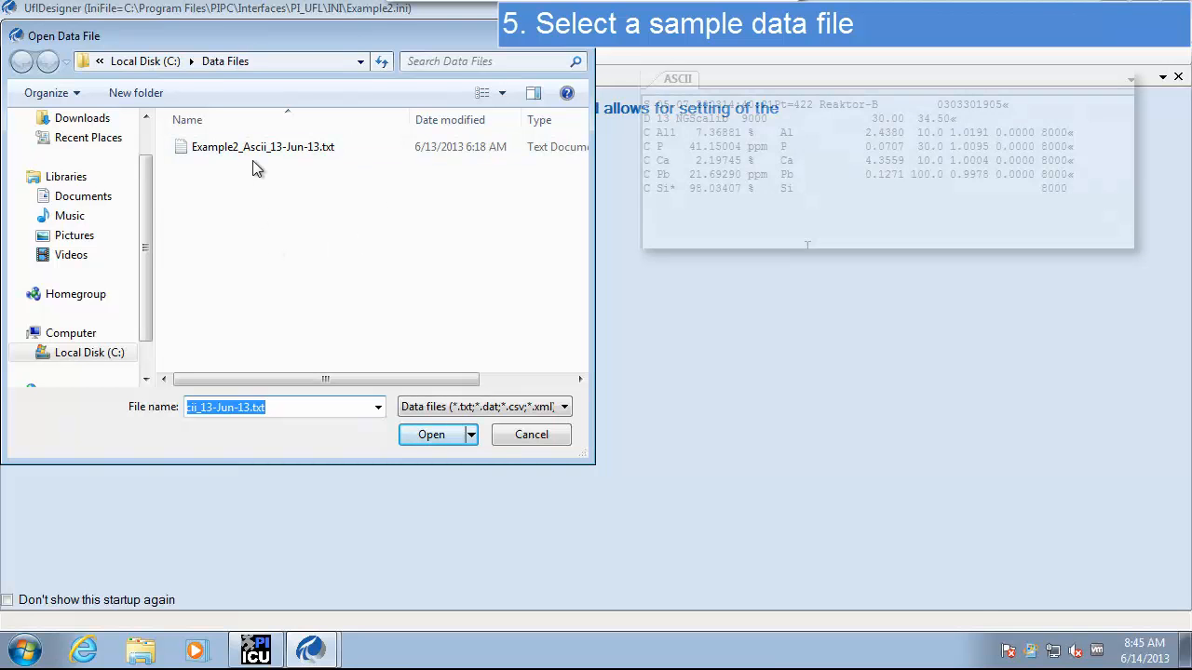
pyautogui.click(257, 149)
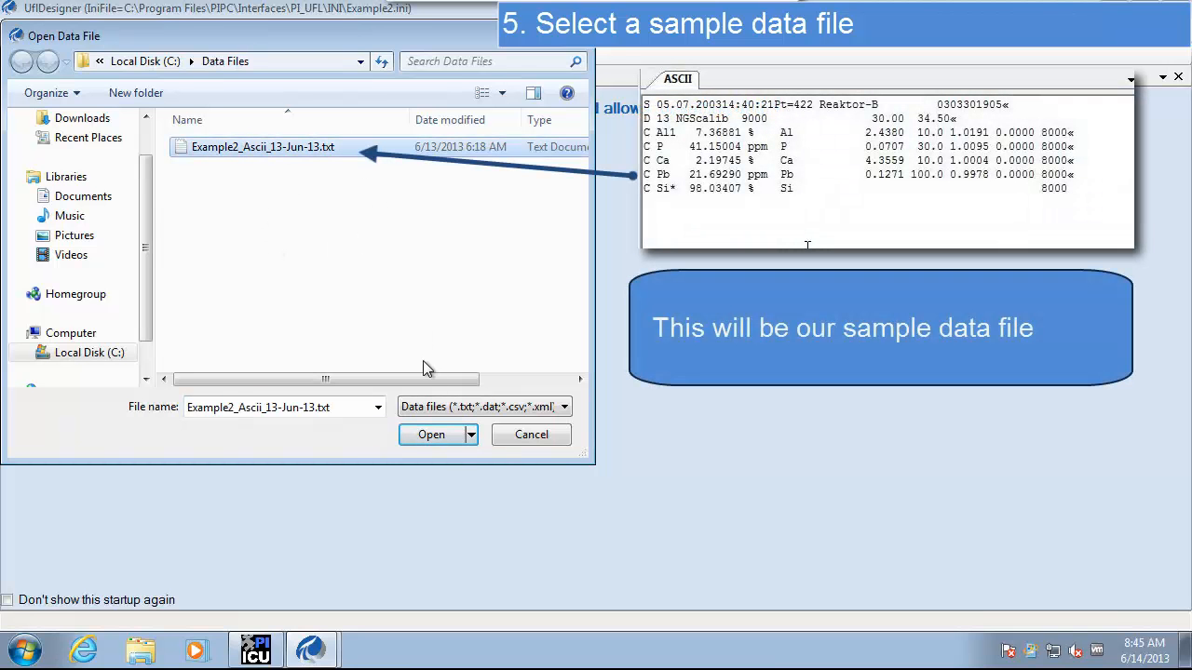
pyautogui.click(433, 435)
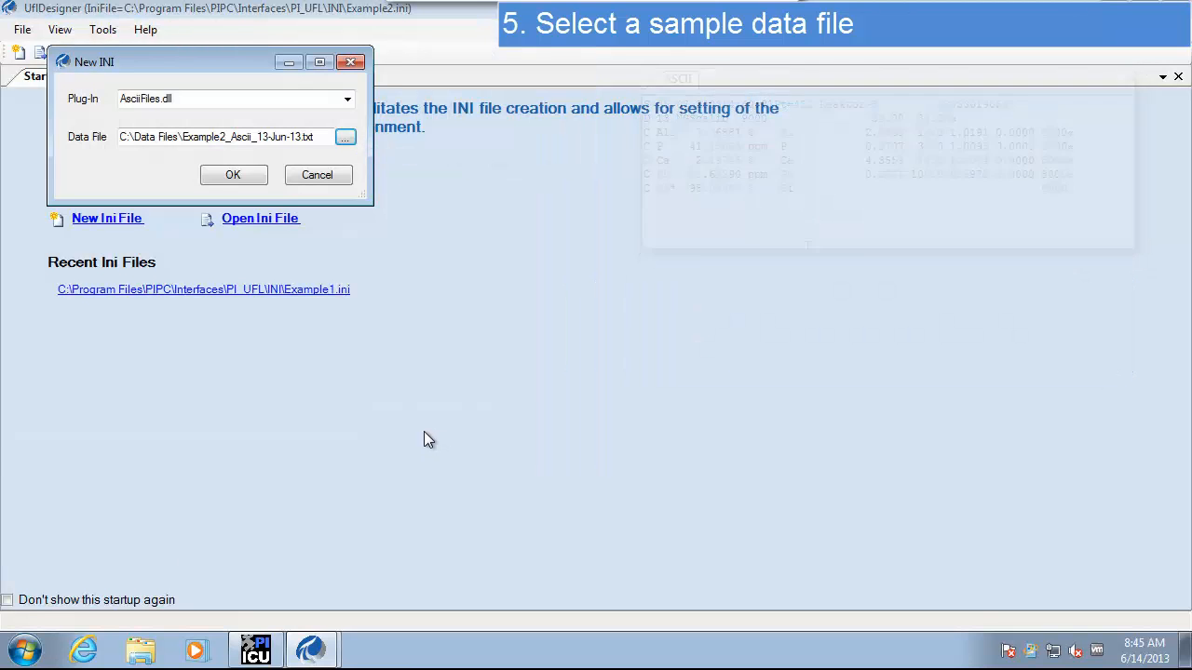
pyautogui.click(234, 176)
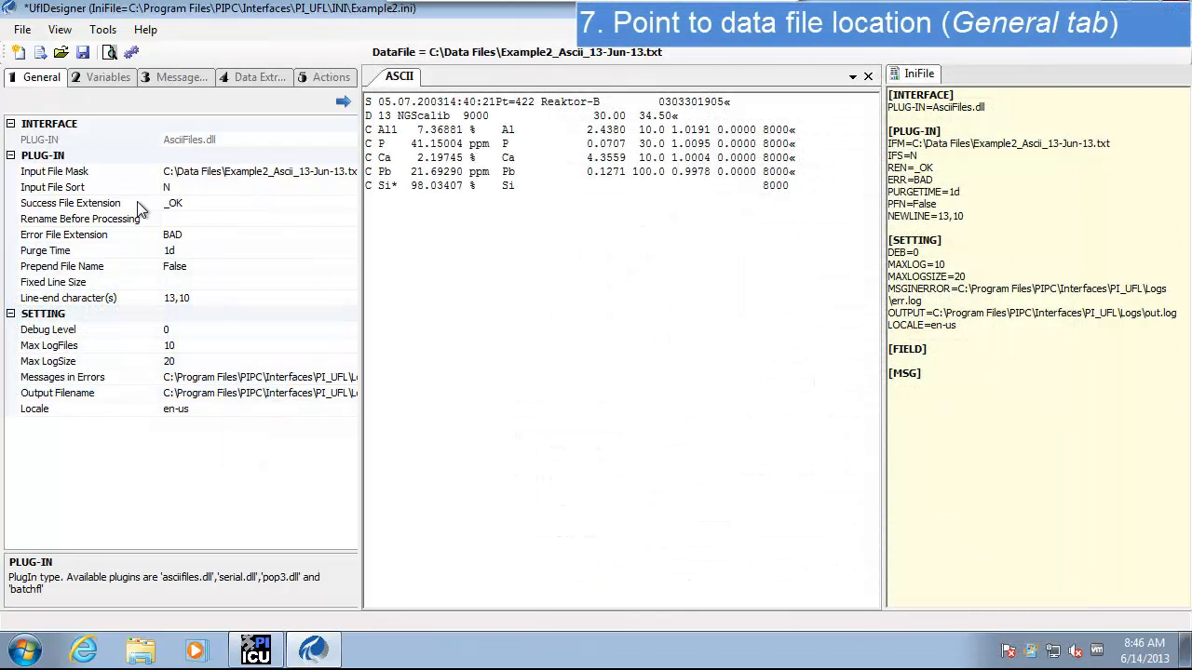
# - Set the Input File Mask to C:\Data Files\*.txt
pyautogui.click(82, 175)
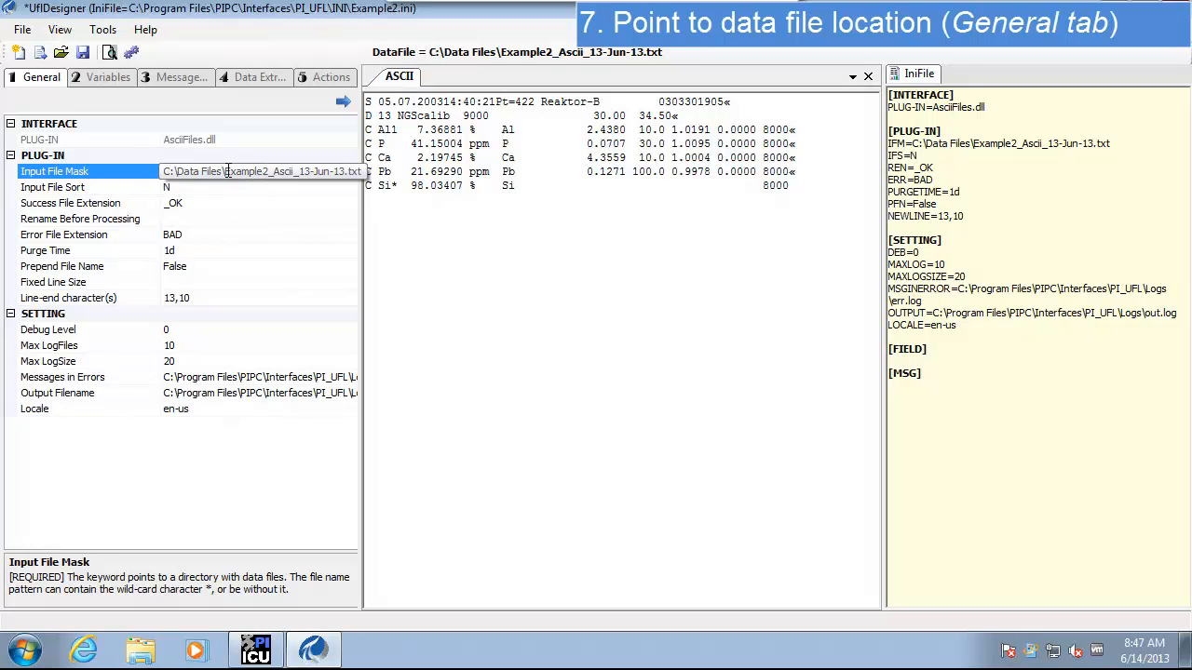
pyautogui.moveTo(224, 170); pyautogui.dragTo(369, 177)
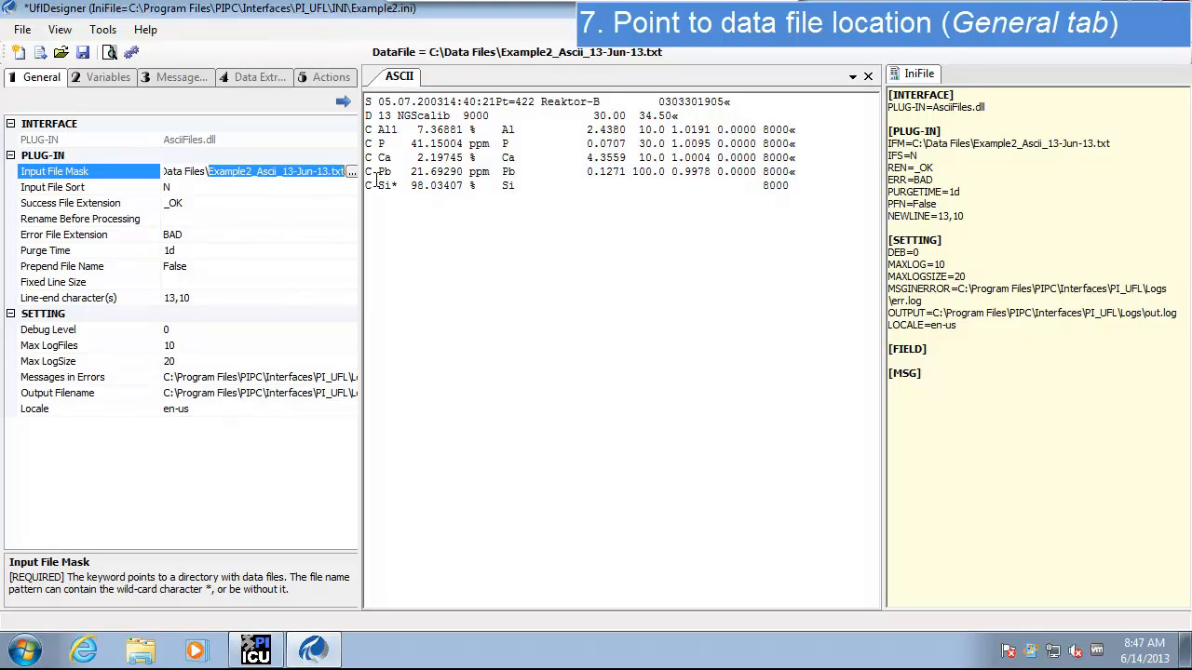
pyautogui.write('*.txt')
pyautogui.click(377, 179)
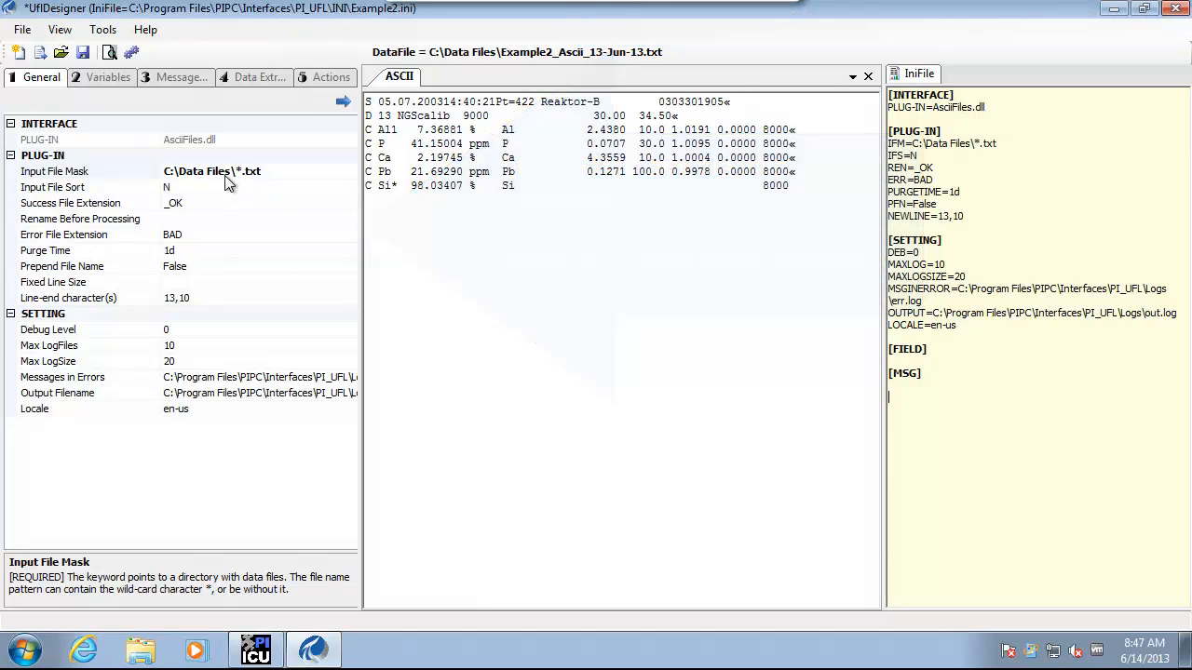
# - Examine the Input File Sort options and compare how the Data Files folder orders by name, modification date and creation date
pyautogui.click(78, 194)
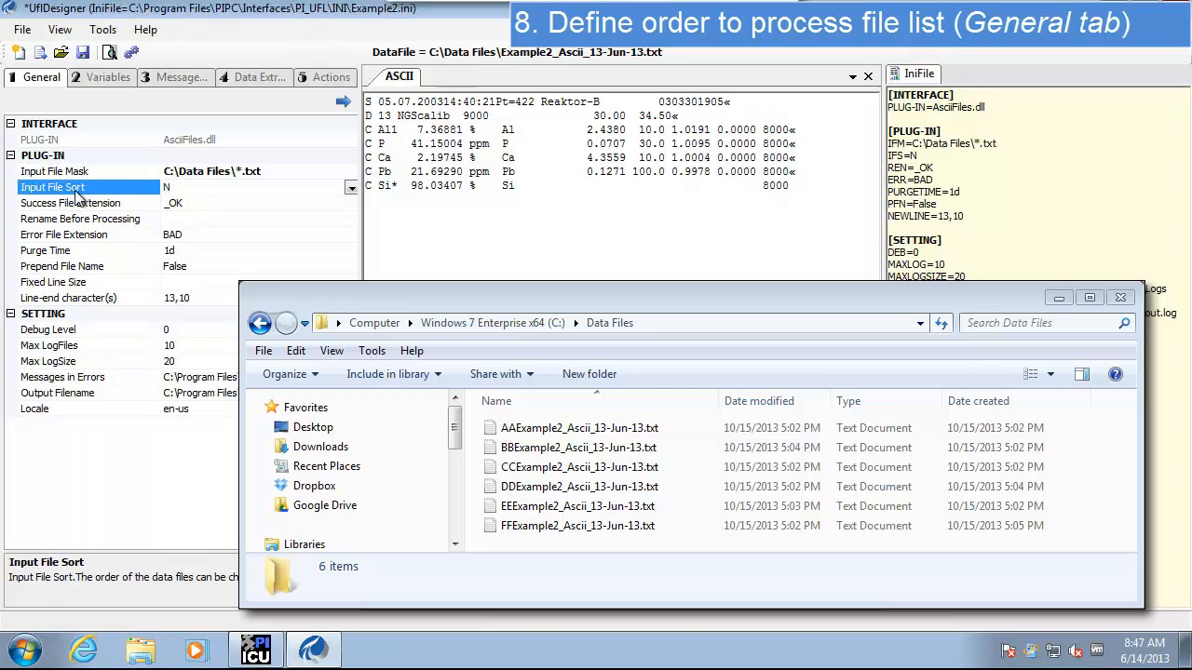
pyautogui.click(351, 188)
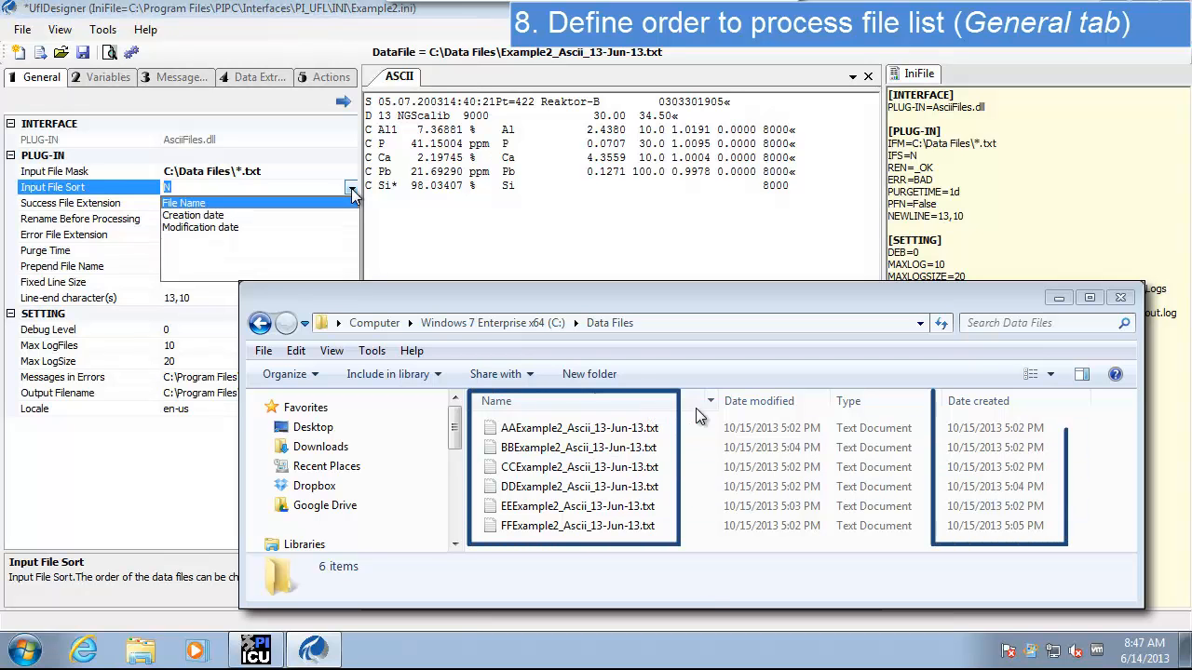
pyautogui.click(636, 403)
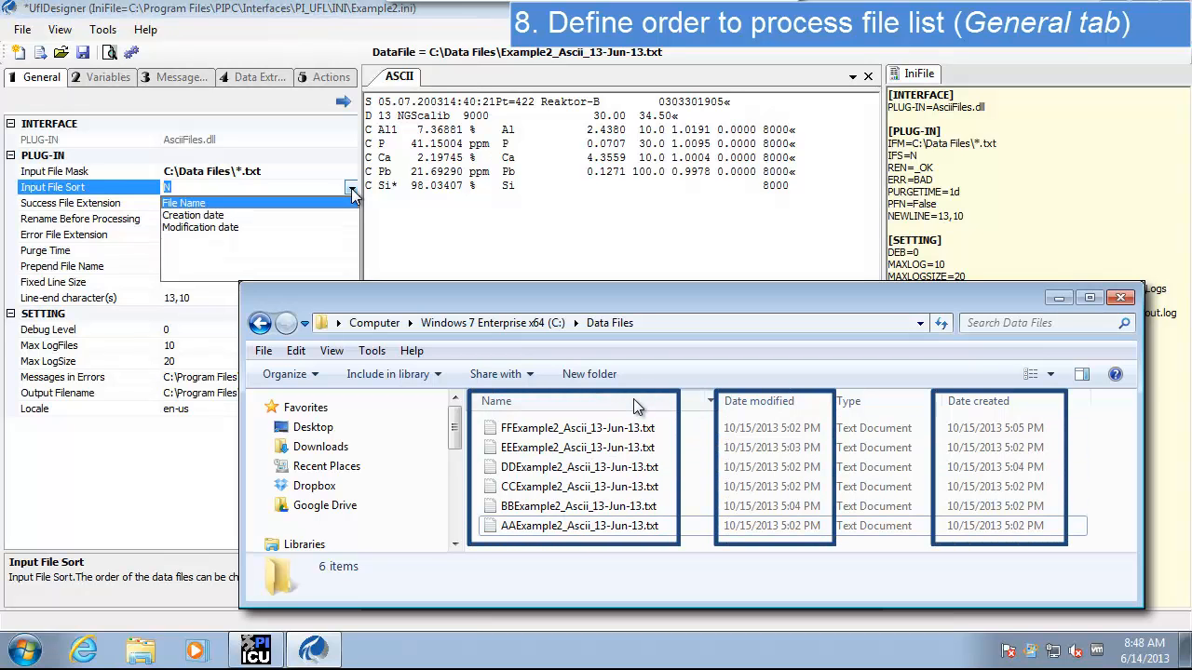
pyautogui.click(637, 406)
pyautogui.click(765, 408)
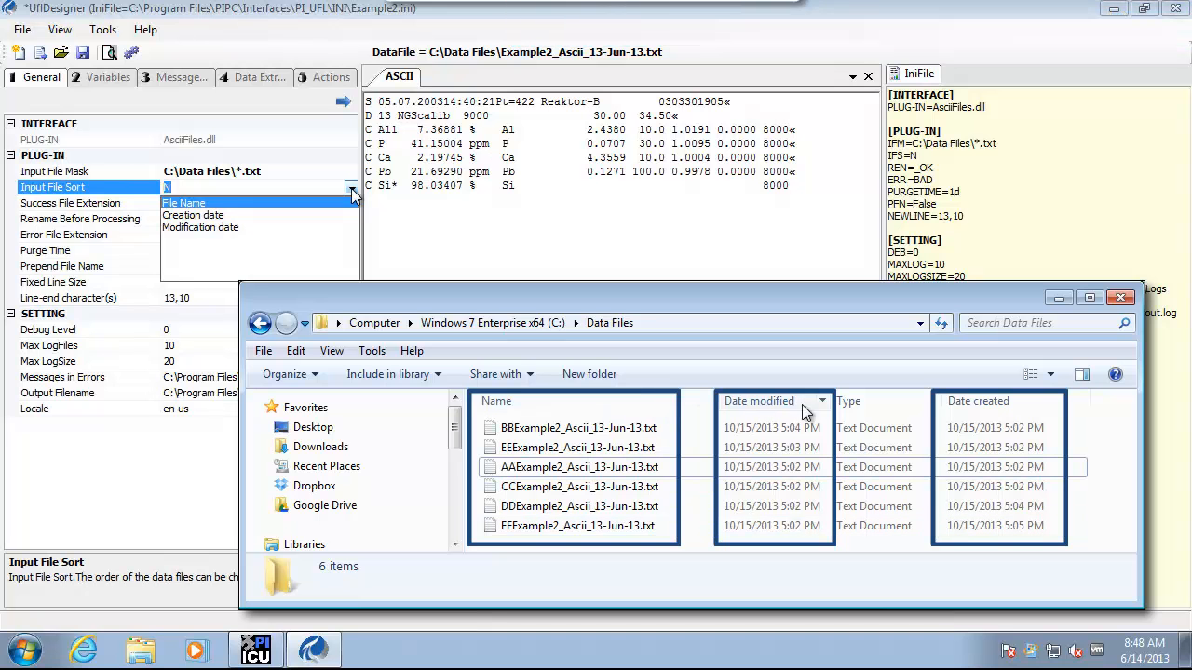
pyautogui.click(351, 189)
pyautogui.click(992, 407)
pyautogui.click(634, 400)
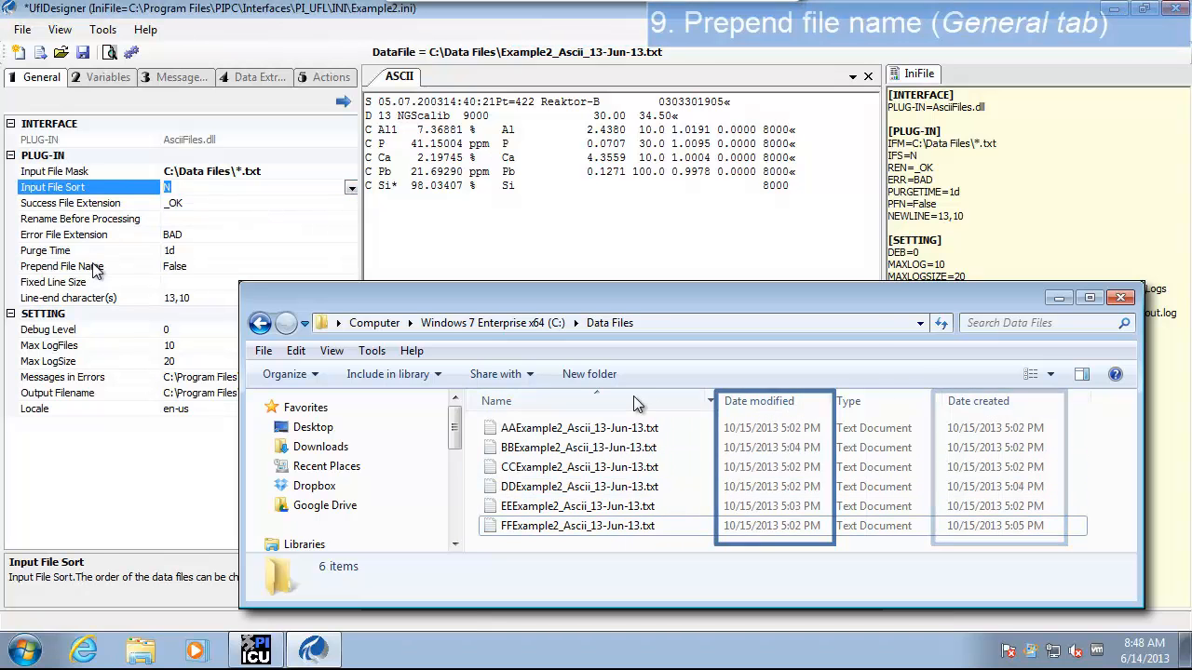
# - Review the descriptions of the Prepend File Name, Fixed Line Size, Line-end character(s) and Locale settings
pyautogui.click(92, 267)
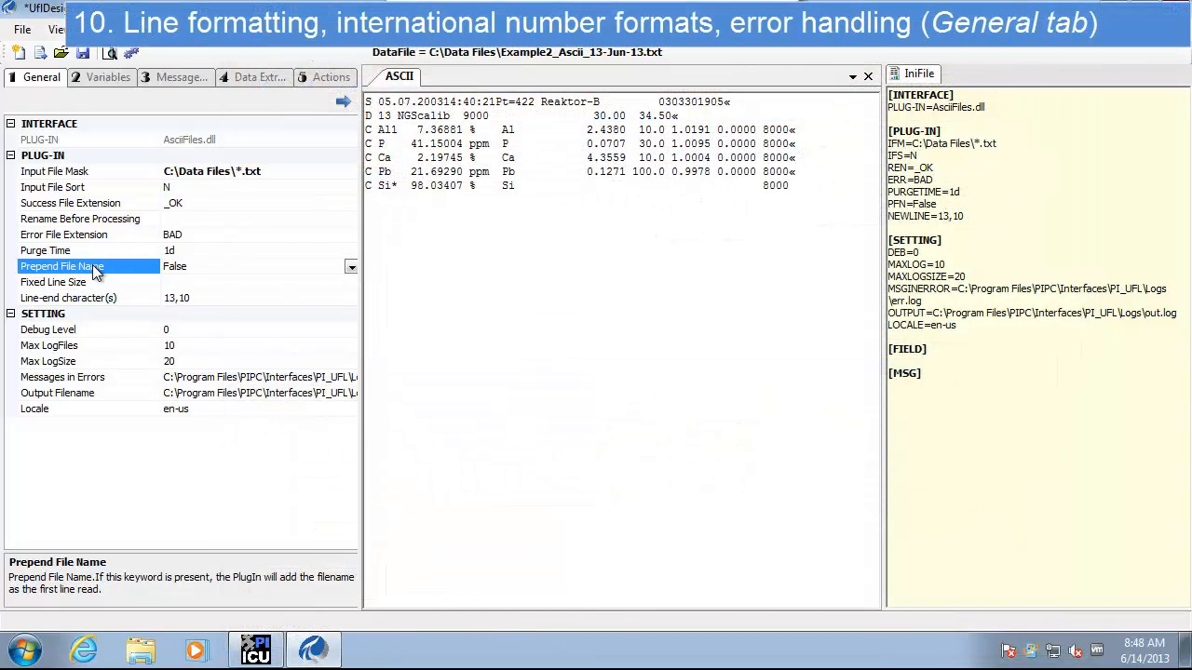
pyautogui.click(86, 281)
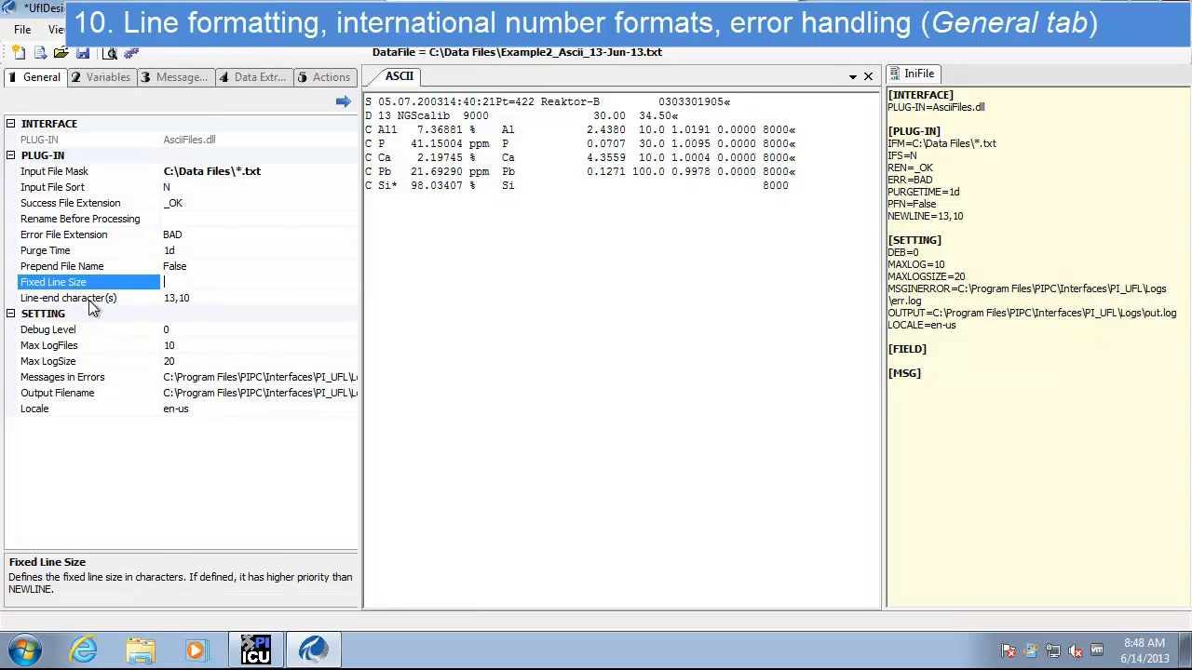
pyautogui.click(91, 297)
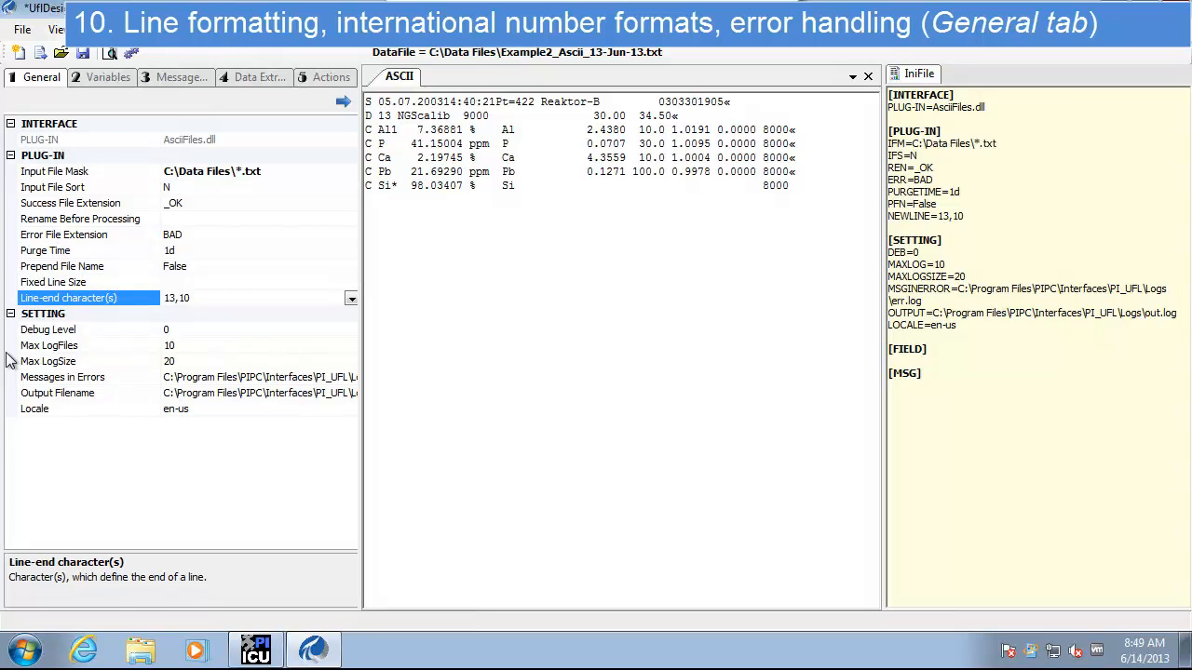
pyautogui.click(49, 412)
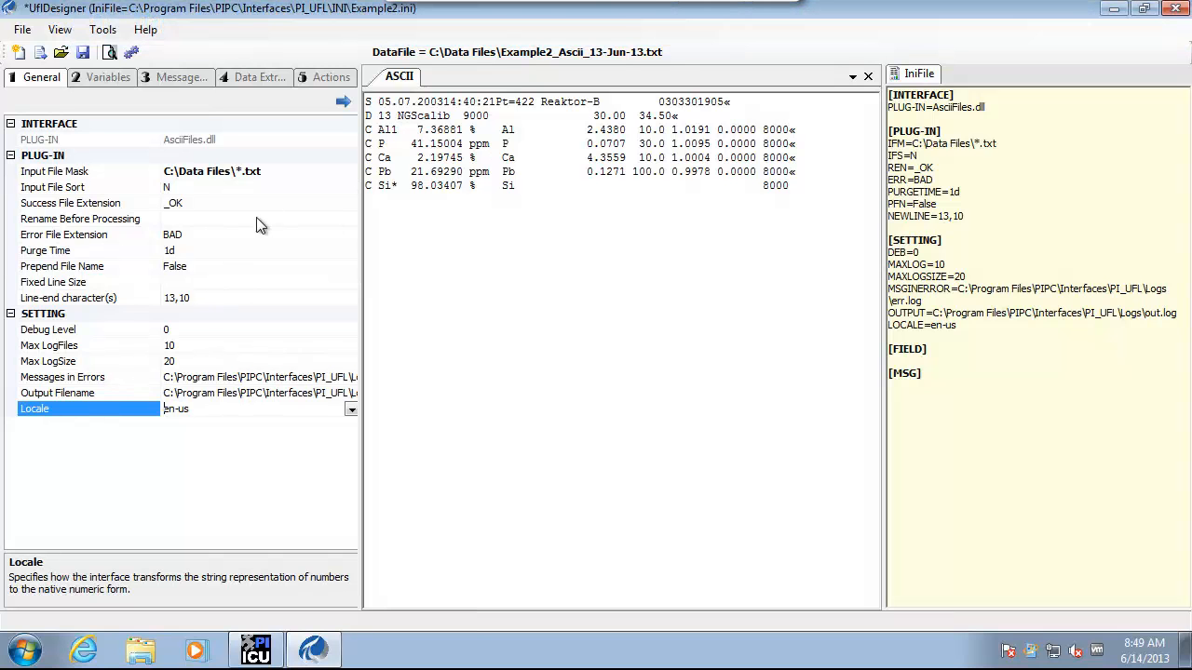
# - Add a first variable to the INI file and name it Timestamp
pyautogui.click(345, 103)
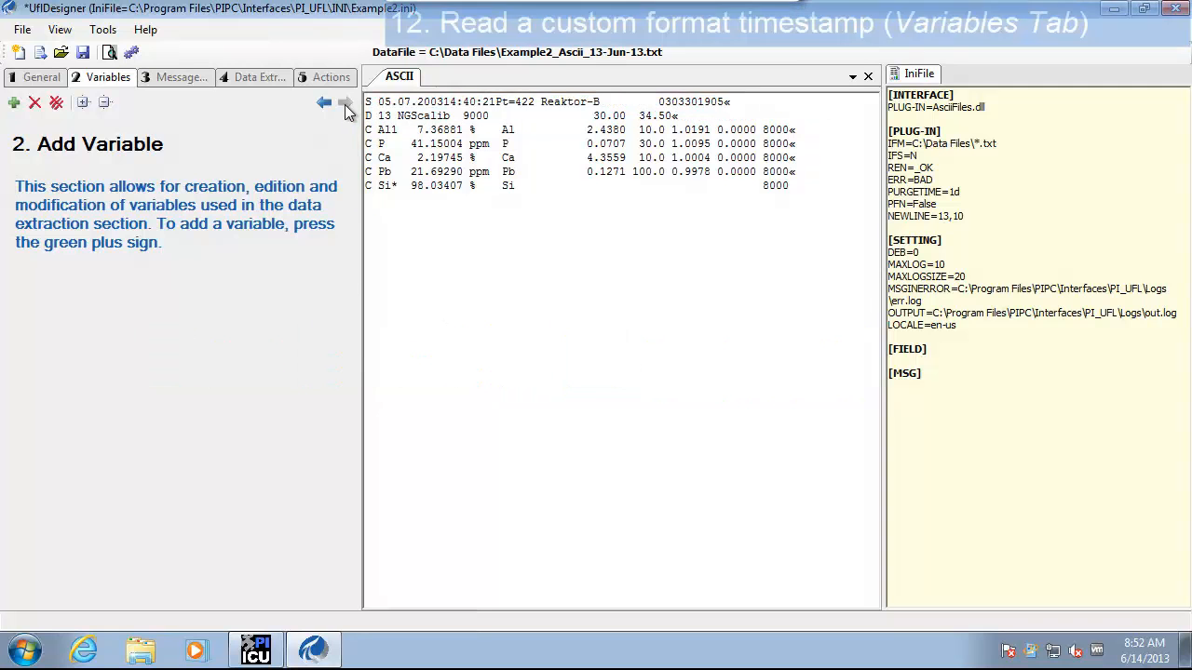
pyautogui.click(14, 104)
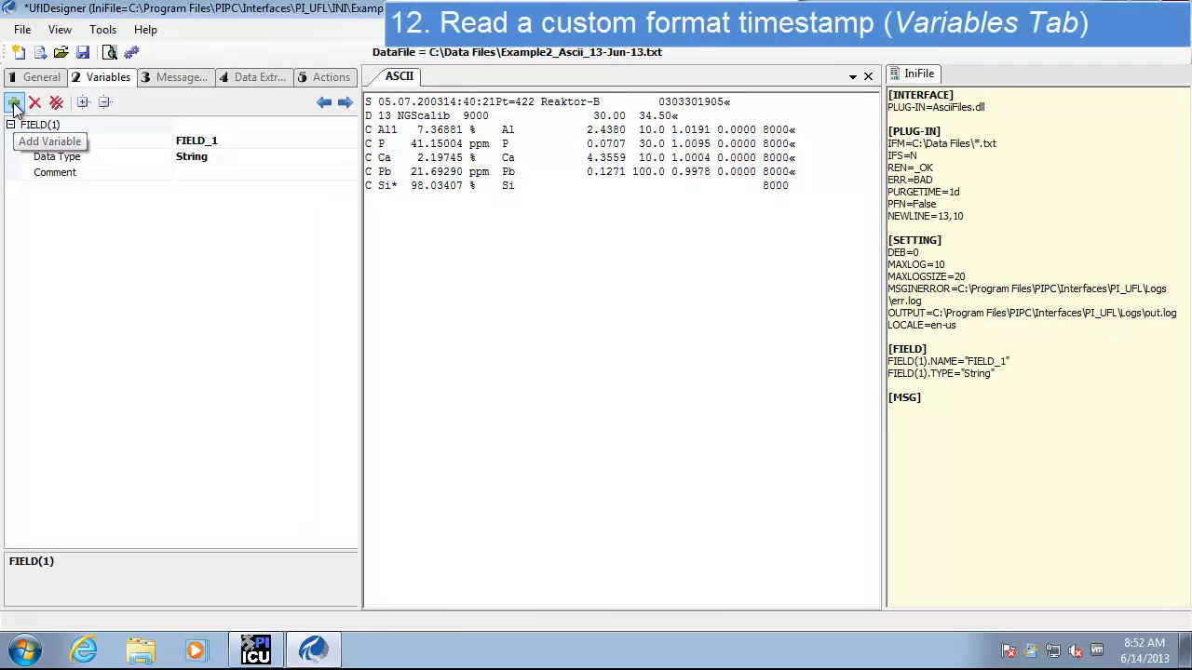
pyautogui.click(226, 140)
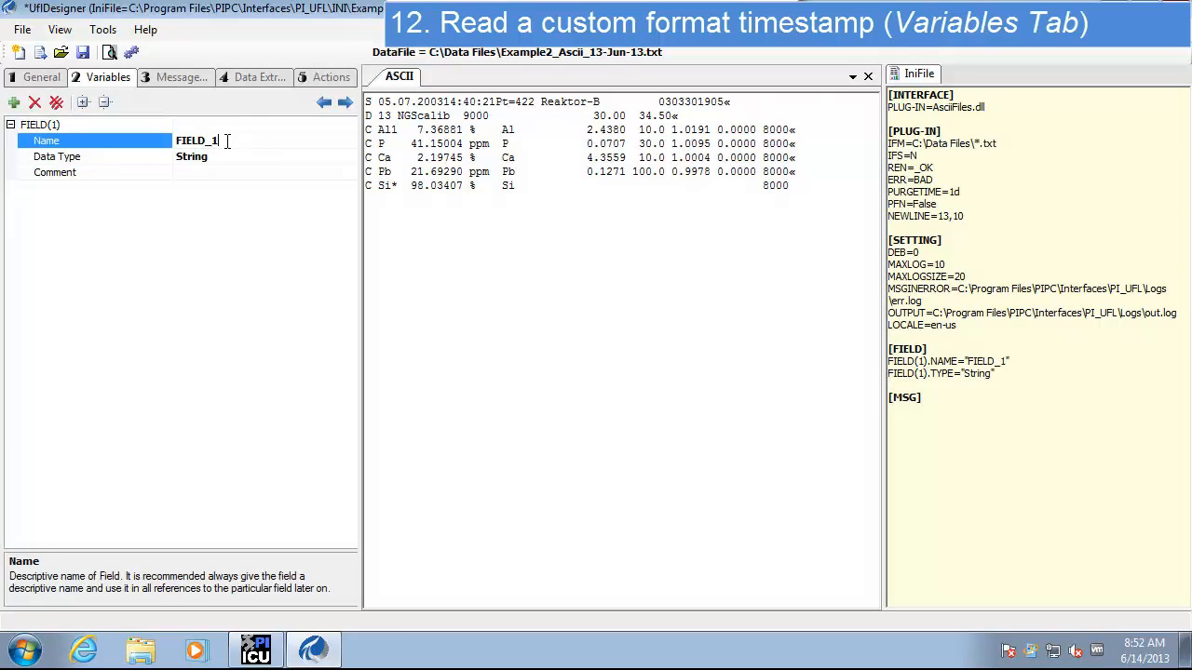
pyautogui.doubleClick(227, 140)
pyautogui.write('Timestamp')
# - Set the Timestamp variable's data type to DateTime
pyautogui.click(94, 159)
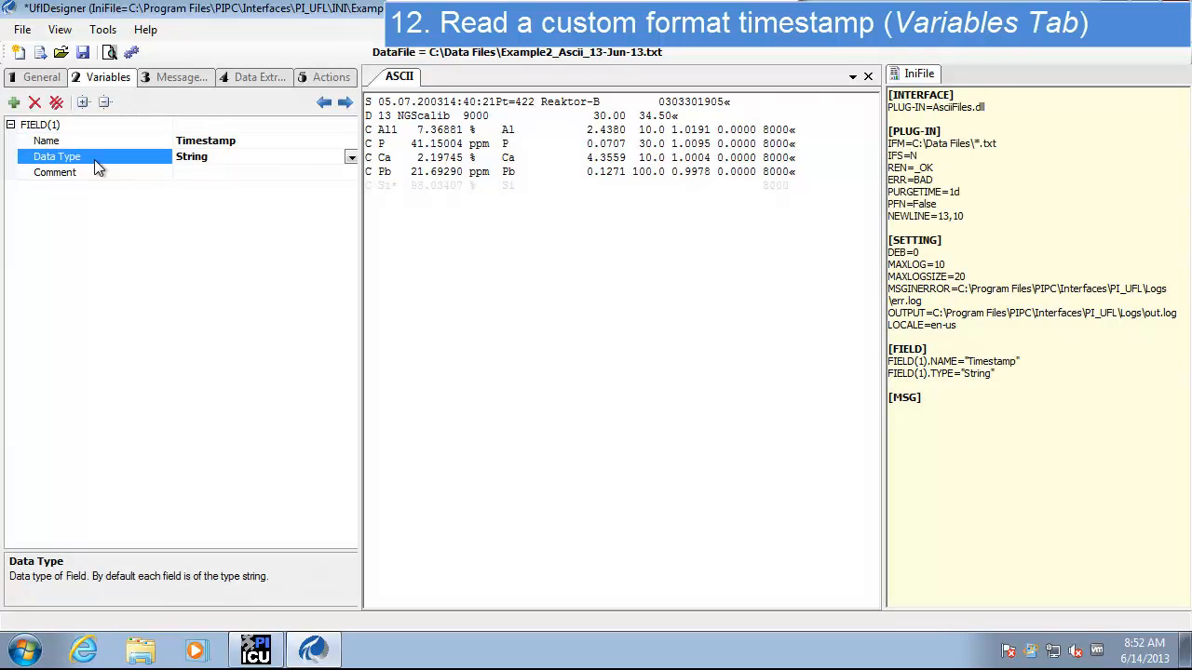
pyautogui.click(351, 159)
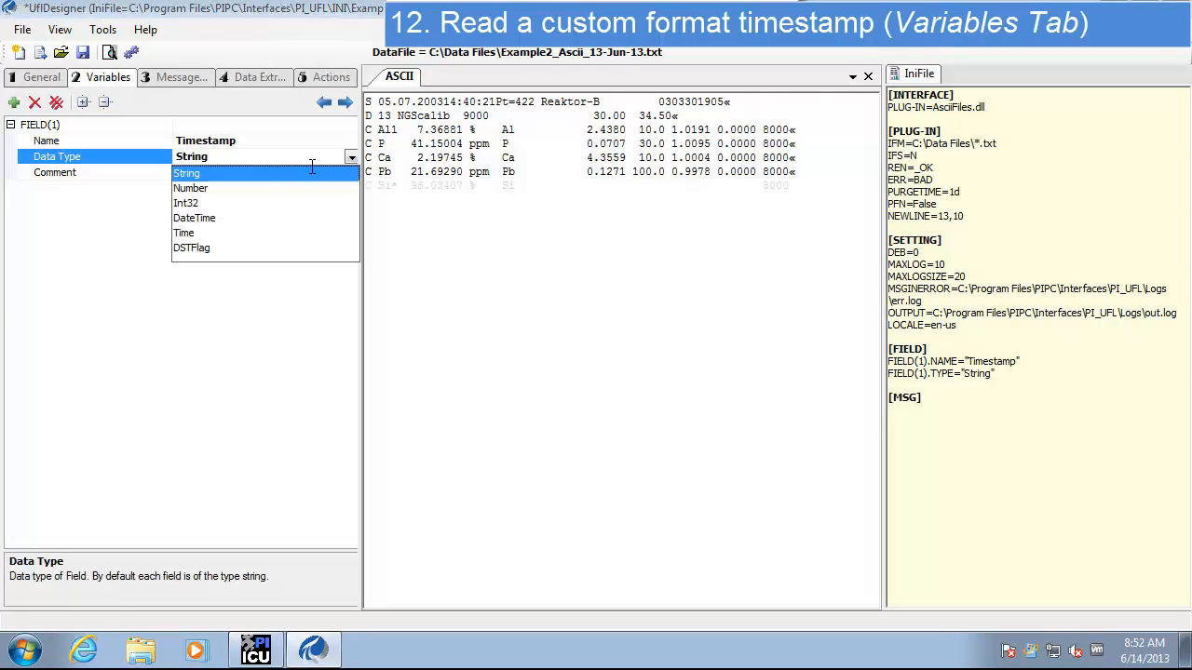
pyautogui.click(211, 219)
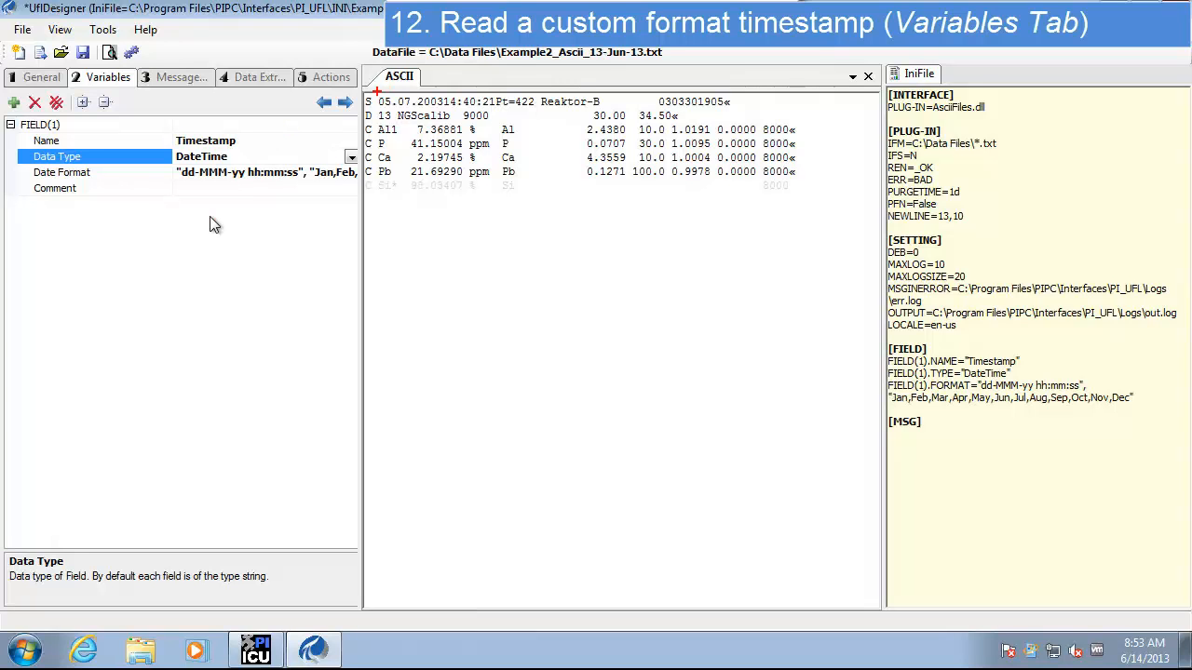
# - Set the Timestamp variable's date format to "MM.dd.yyyyhh:mm:ss"
pyautogui.moveTo(376, 91)
pyautogui.mouseDown()
pyautogui.moveTo(384, 104)
pyautogui.moveTo(496, 110)
pyautogui.mouseUp()
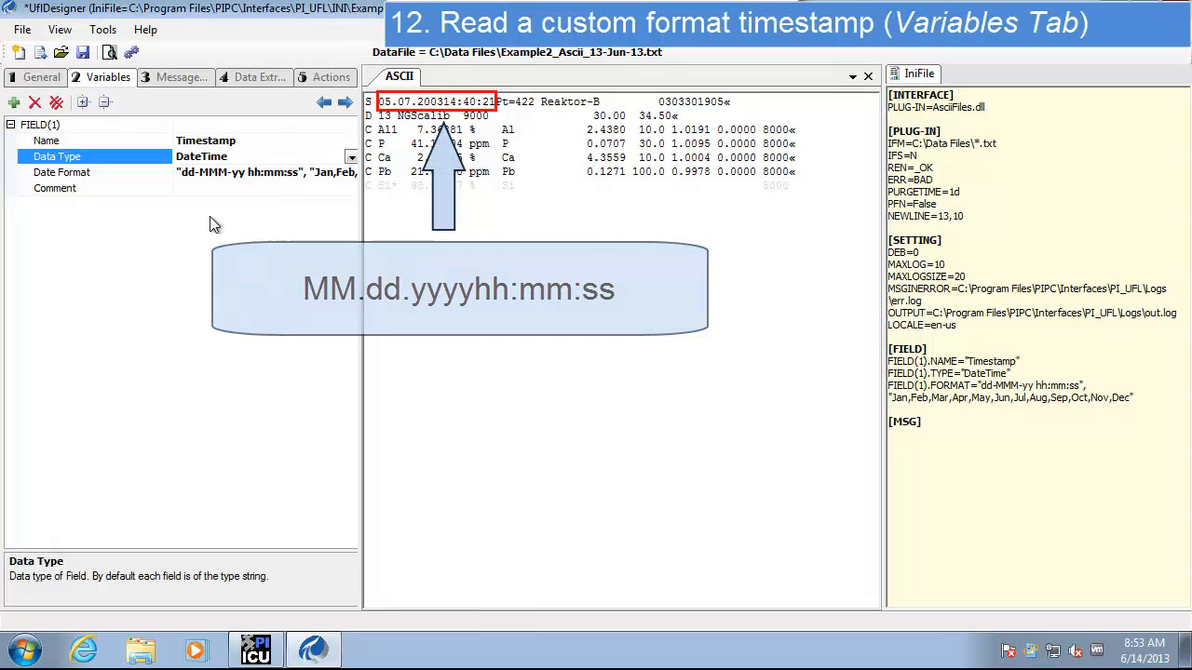
pyautogui.click(200, 175)
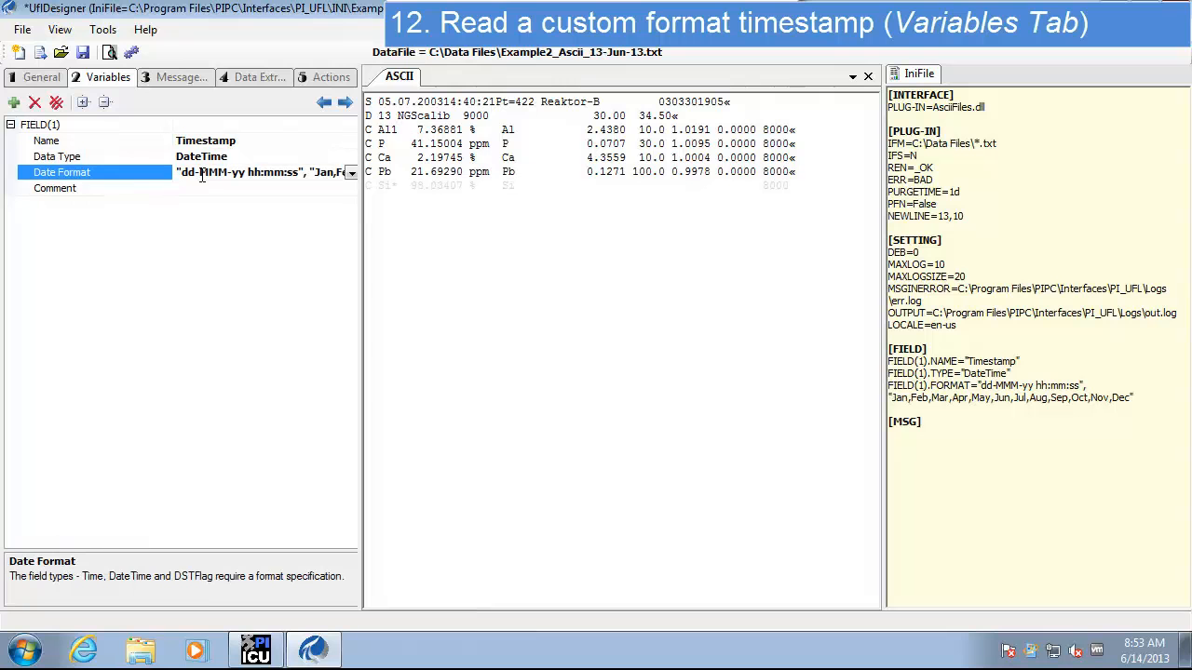
pyautogui.click(351, 174)
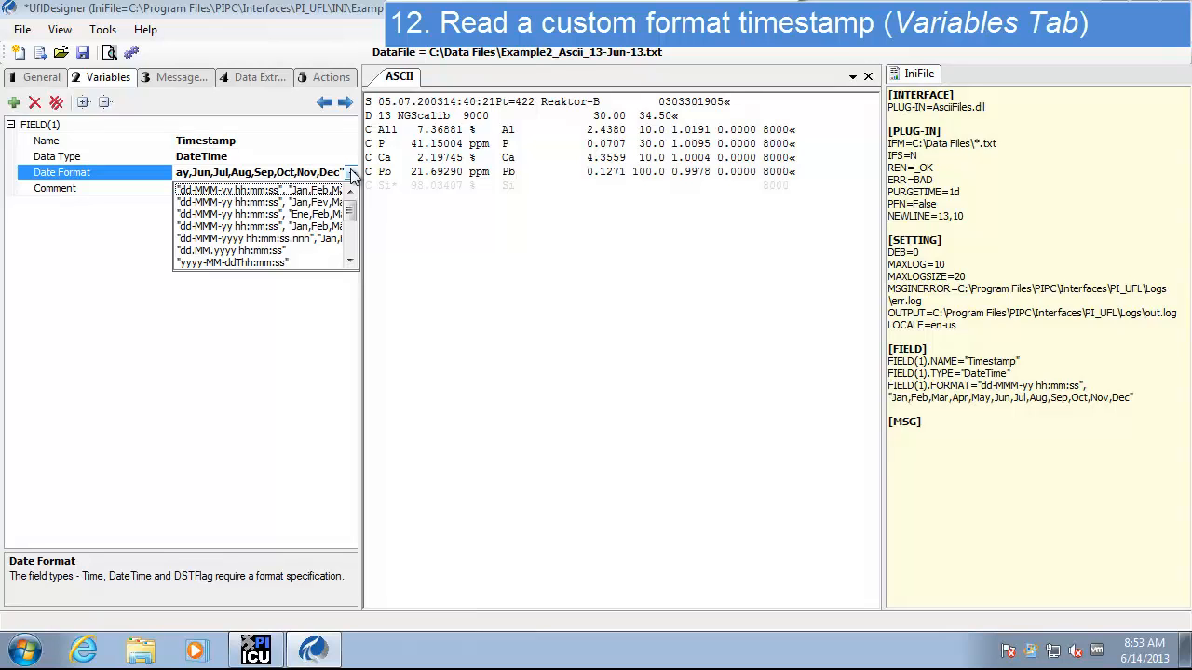
pyautogui.click(350, 173)
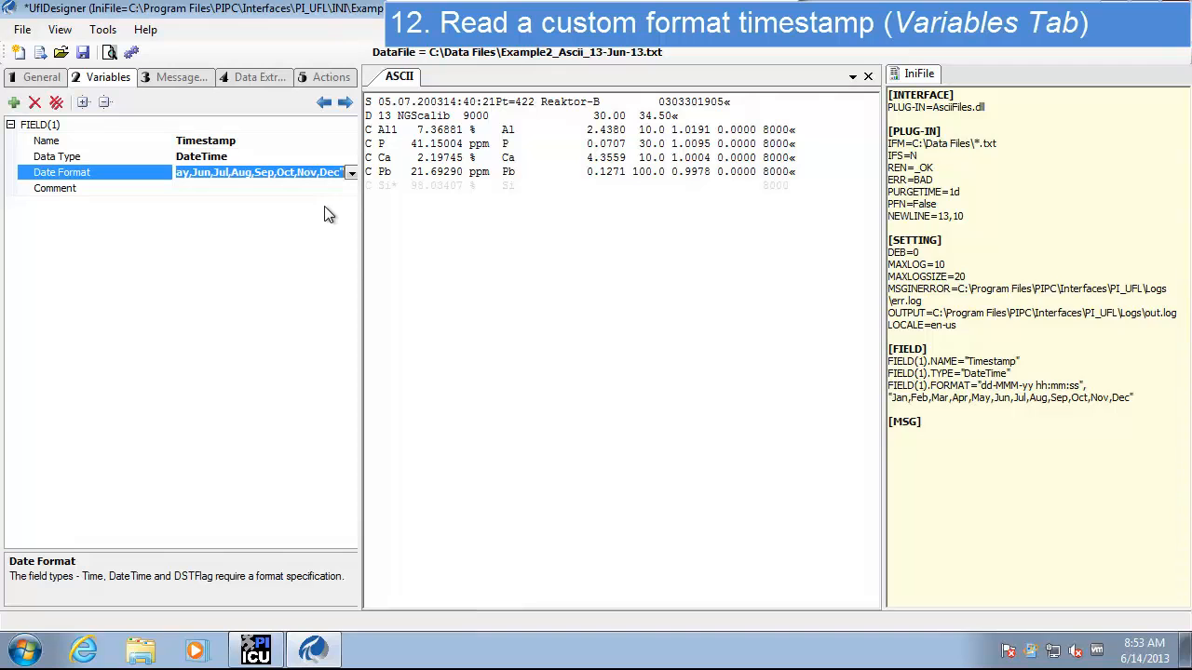
pyautogui.write('"')
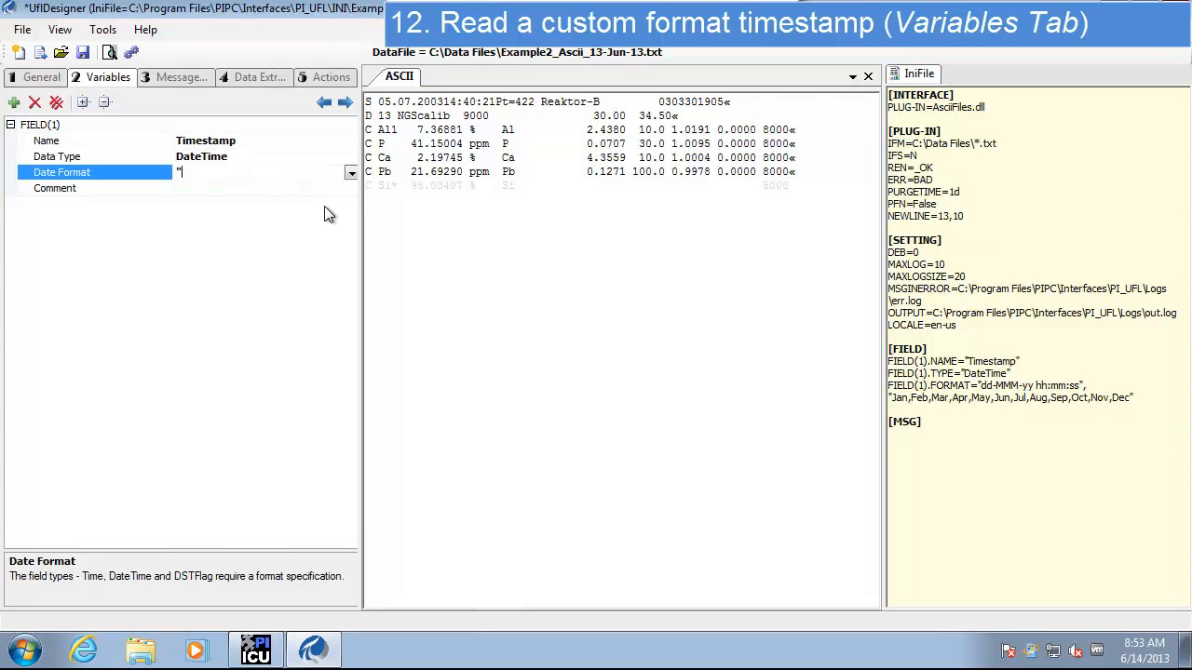
pyautogui.write('MM.dd.yyyyhh:mm:ss')
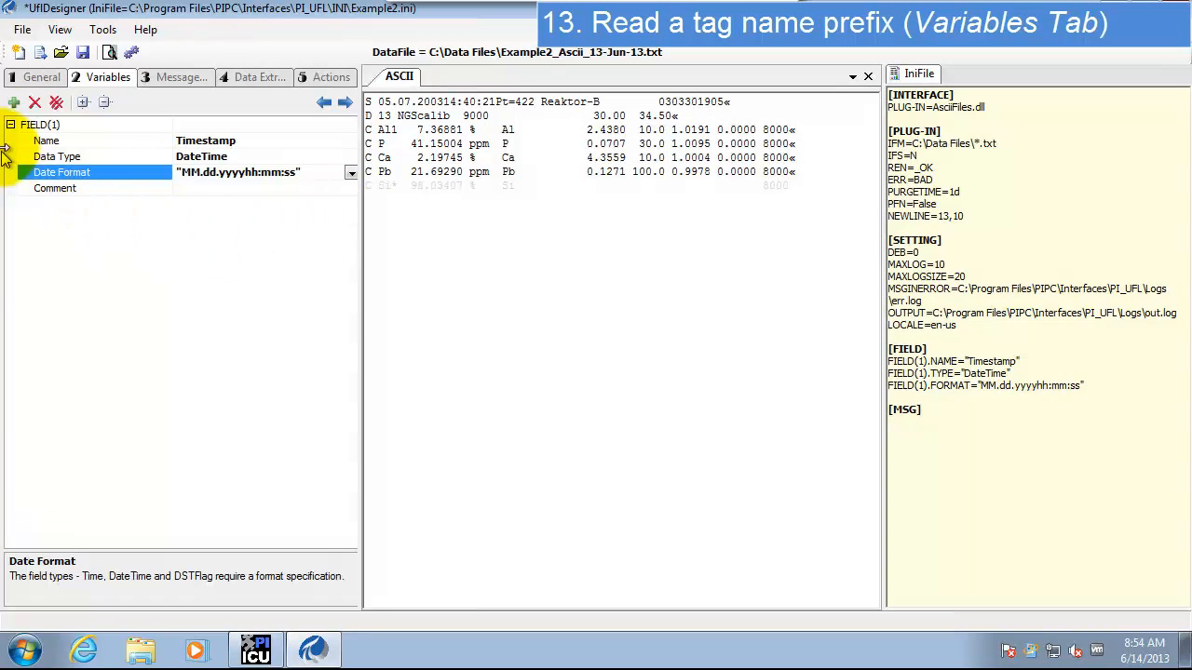
# - Add a second variable named TagPrefix with the String data type
pyautogui.click(15, 104)
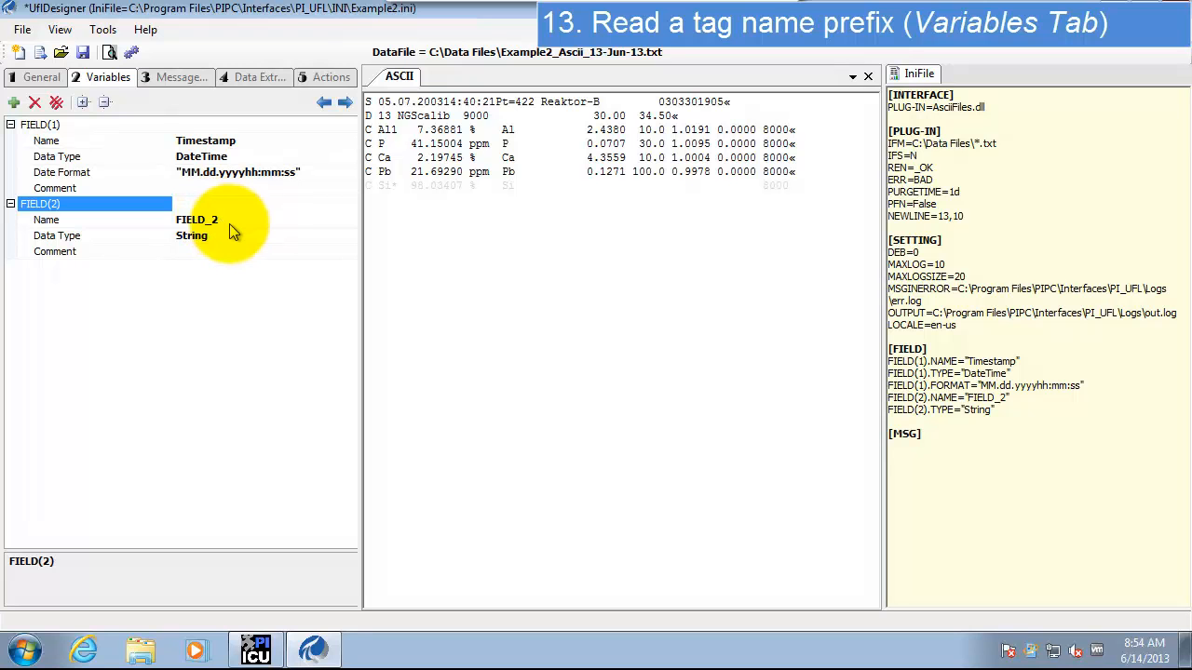
pyautogui.click(228, 221)
pyautogui.click(226, 222)
pyautogui.write('TagPrefix')
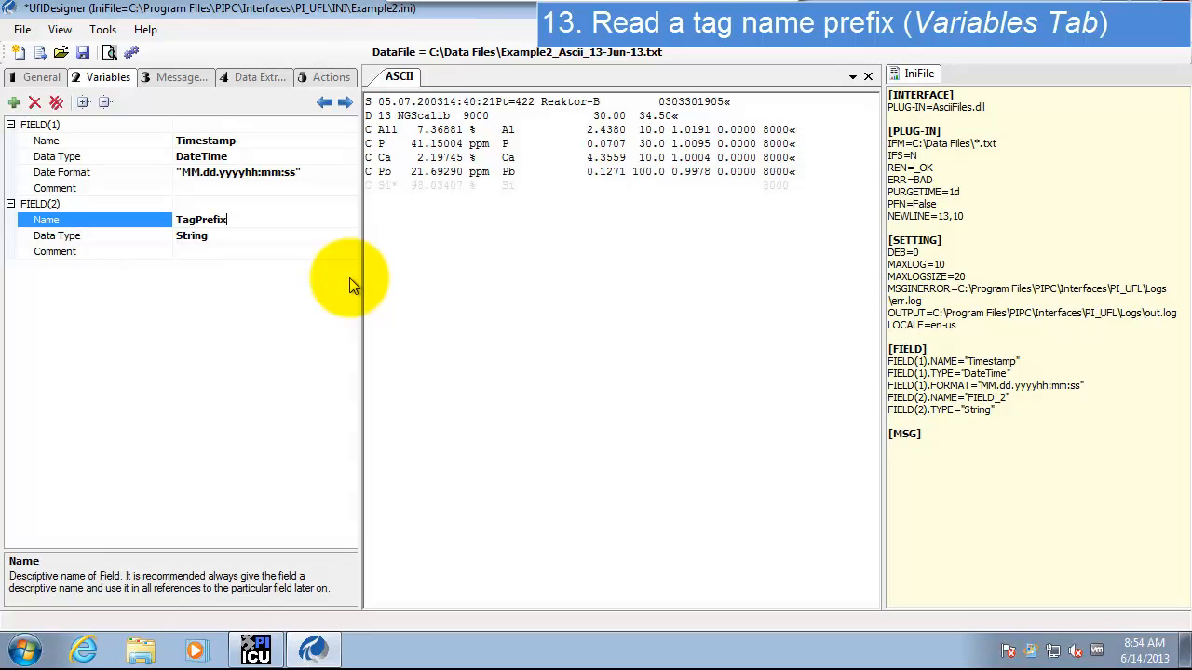
pyautogui.click(130, 241)
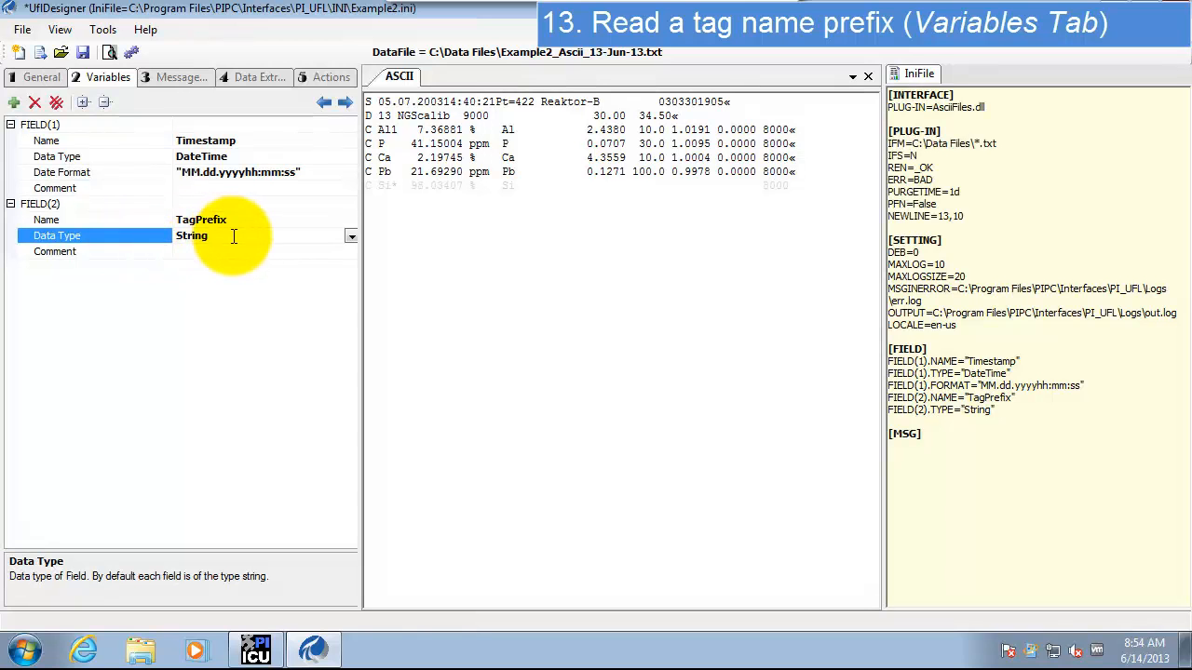
pyautogui.click(350, 236)
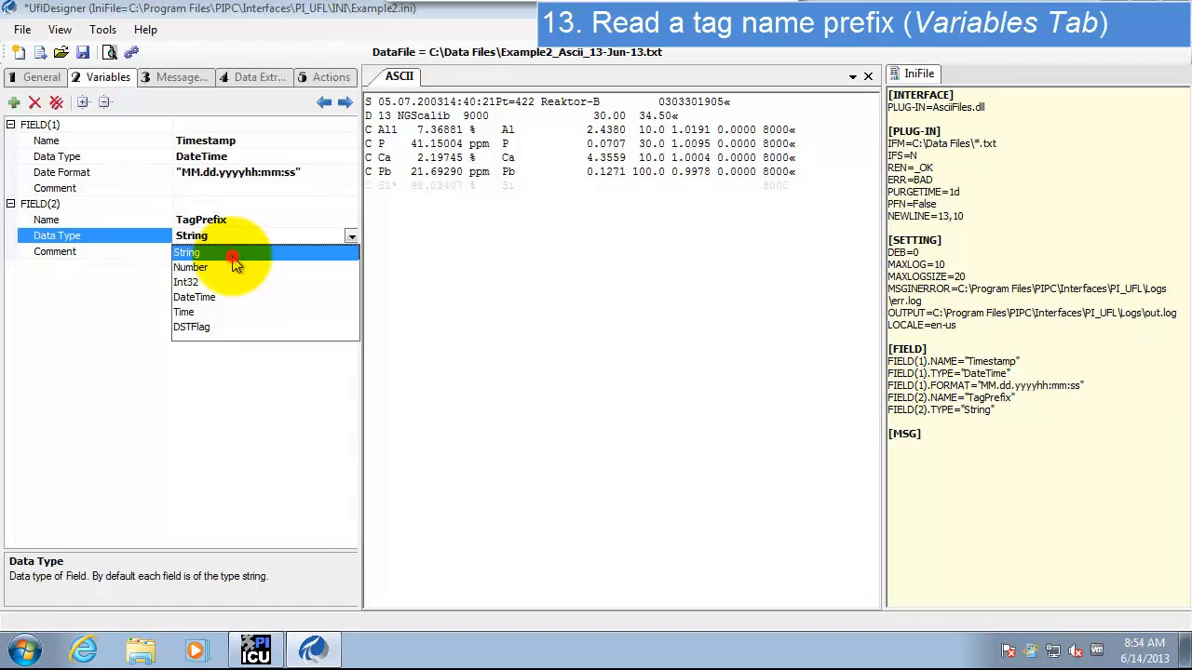
pyautogui.click(229, 251)
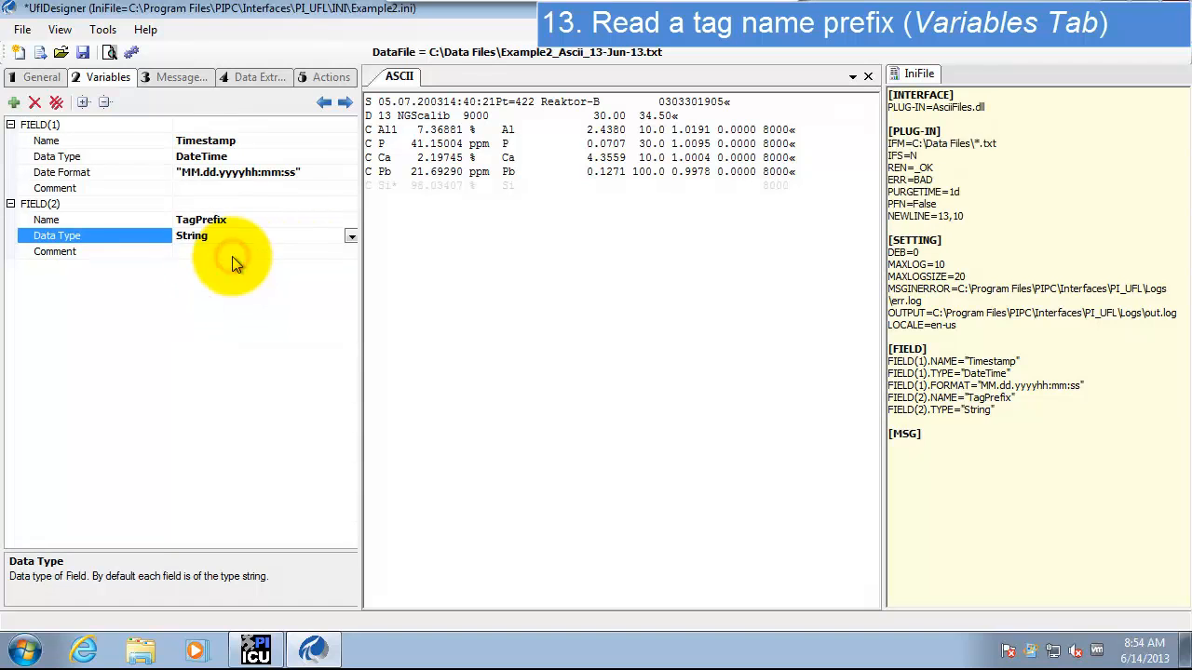
# - Add a third variable to the INI file and name it Element
pyautogui.click(13, 104)
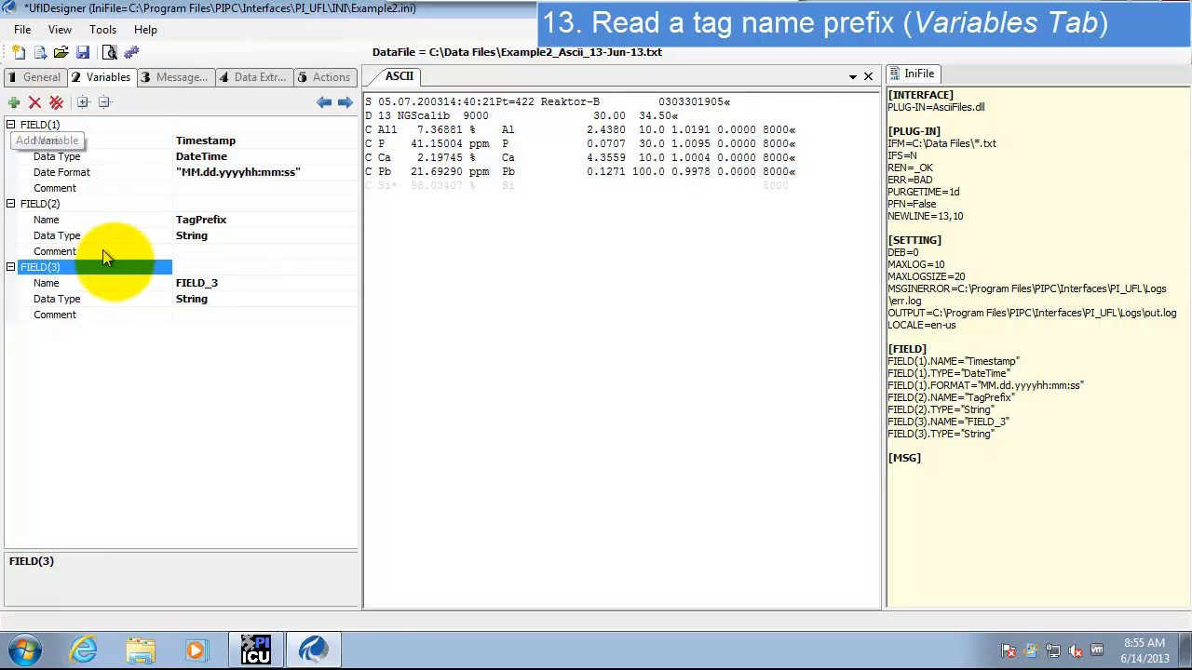
pyautogui.click(229, 284)
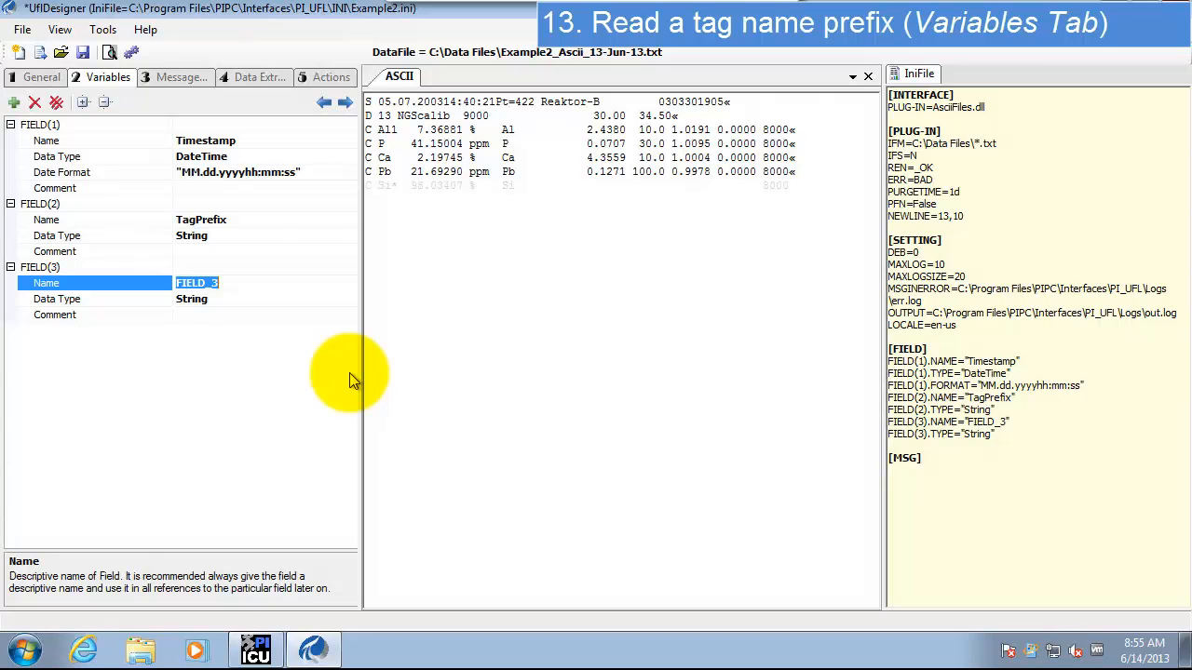
pyautogui.write('Element')
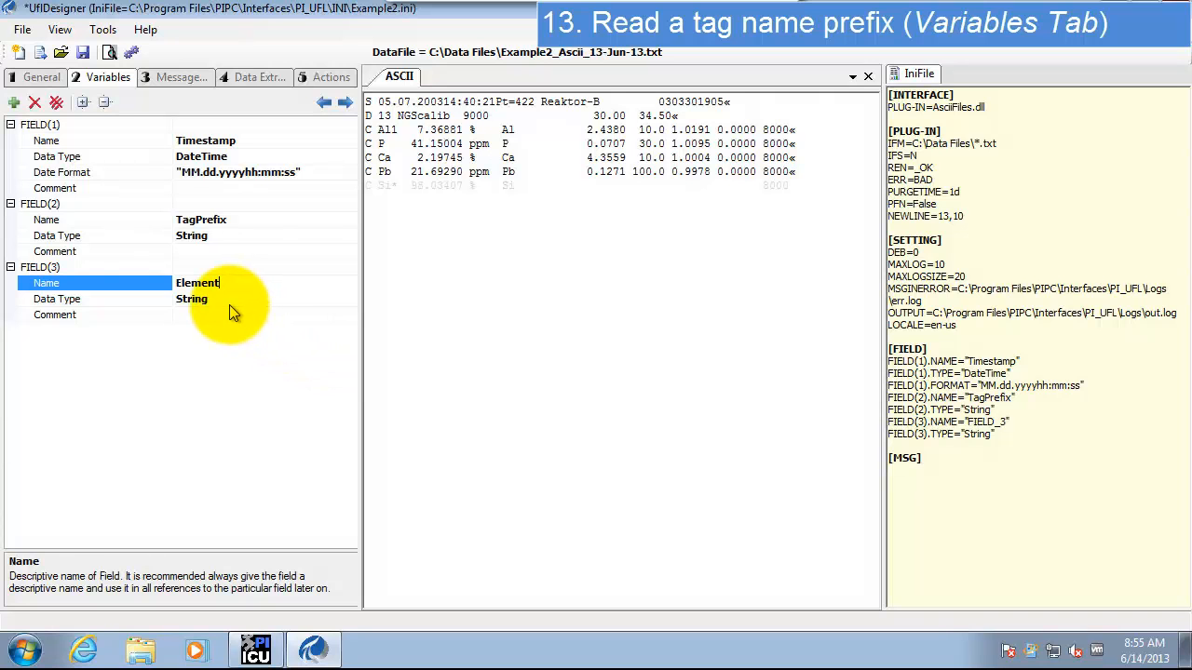
pyautogui.click(122, 343)
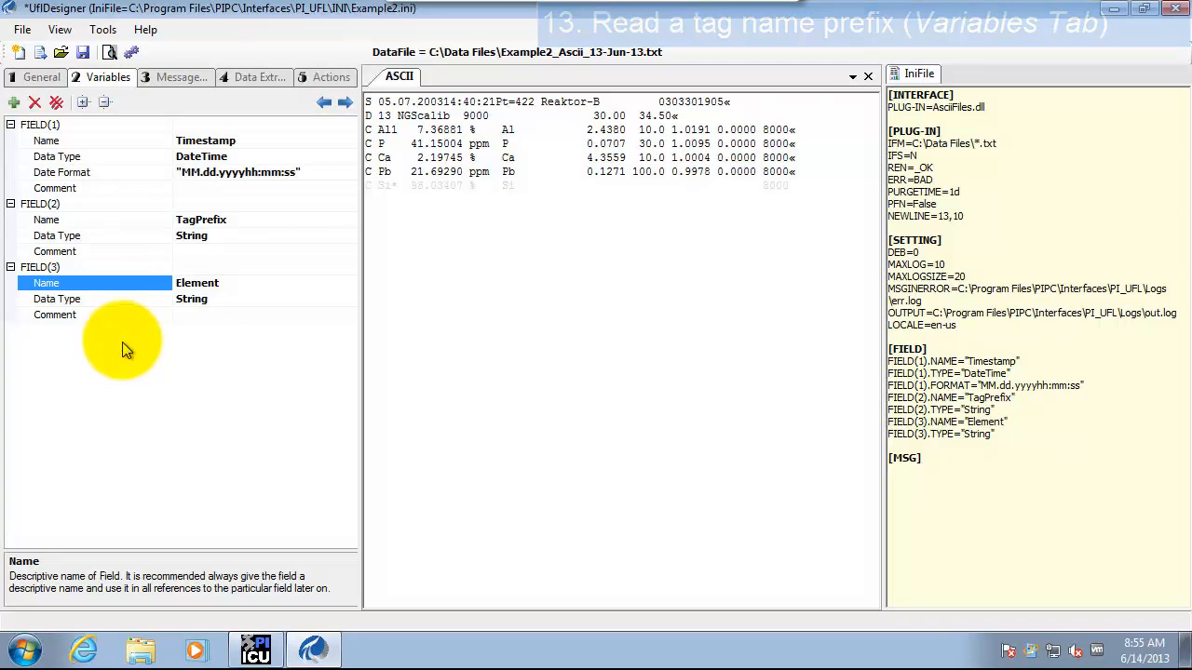
# - Add a fourth variable named Value and set its data type to Number
pyautogui.click(15, 102)
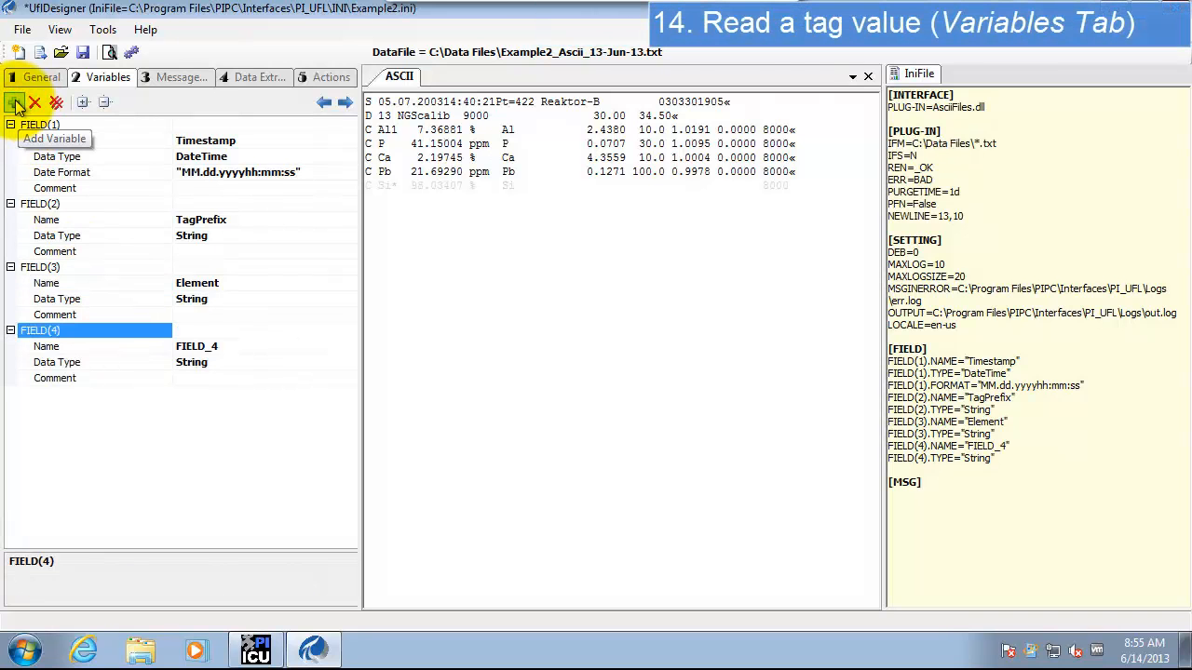
pyautogui.click(218, 350)
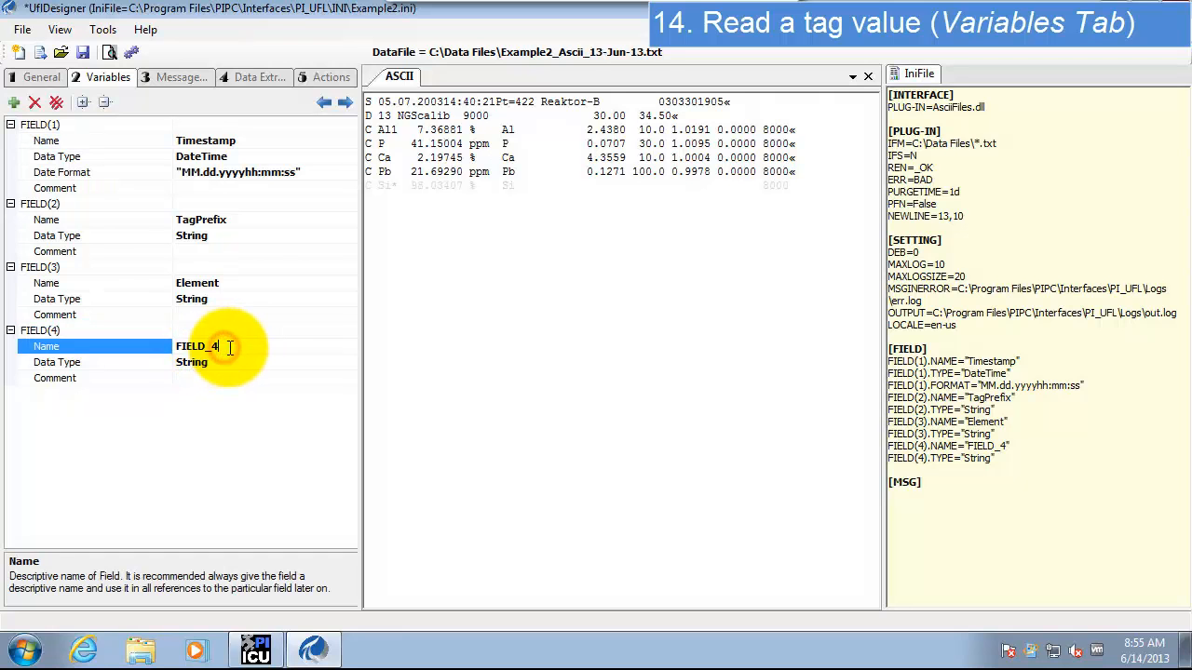
pyautogui.click(221, 347)
pyautogui.write('Value')
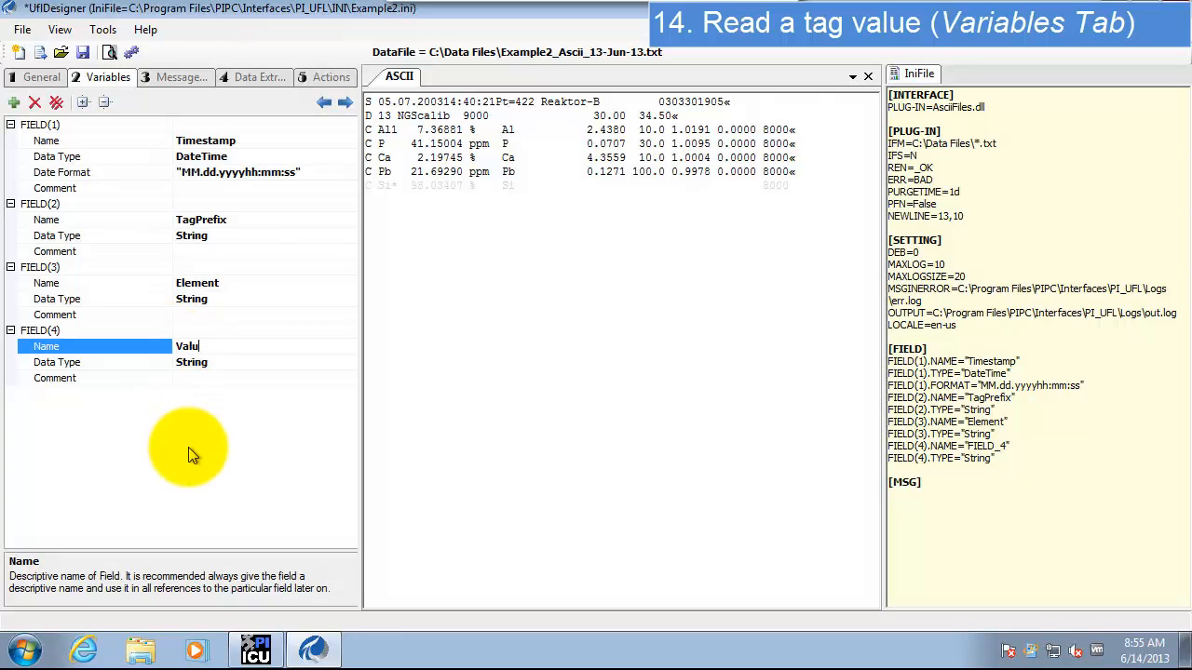
pyautogui.press('Return')
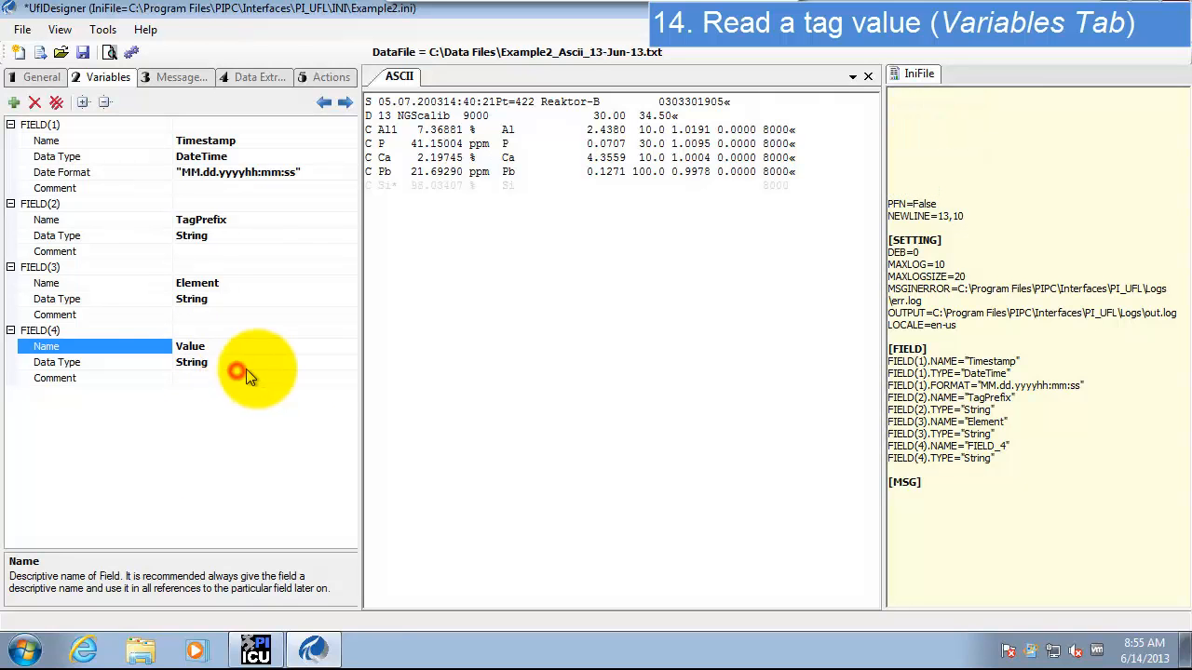
pyautogui.click(346, 374)
pyautogui.click(346, 363)
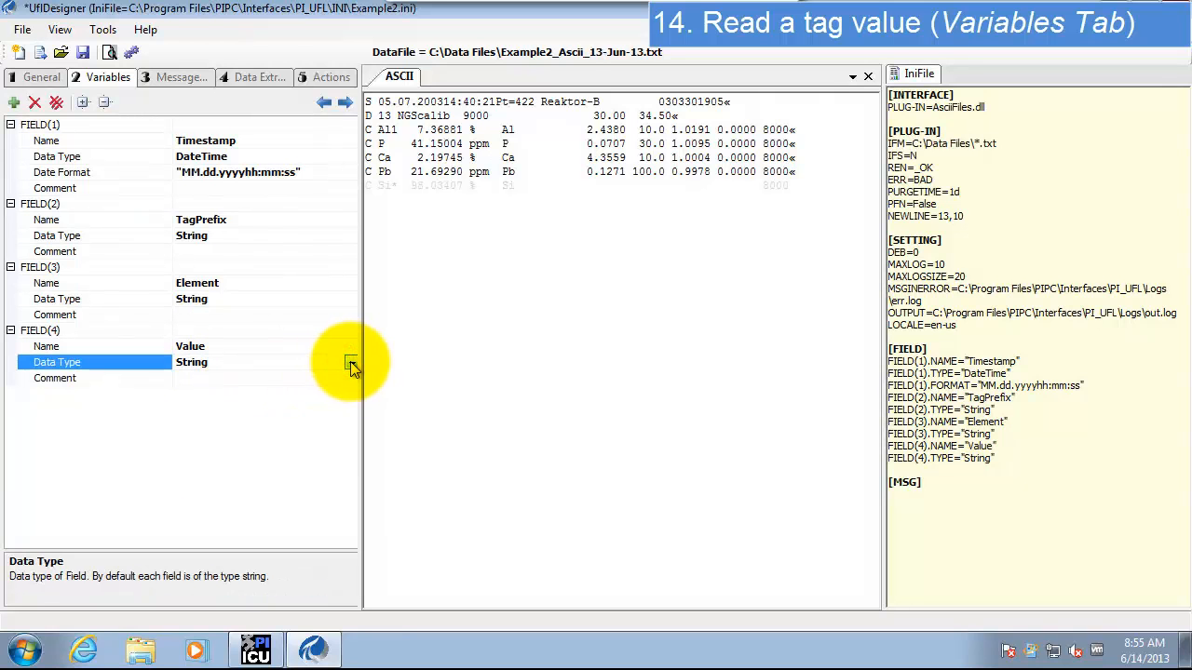
pyautogui.click(350, 362)
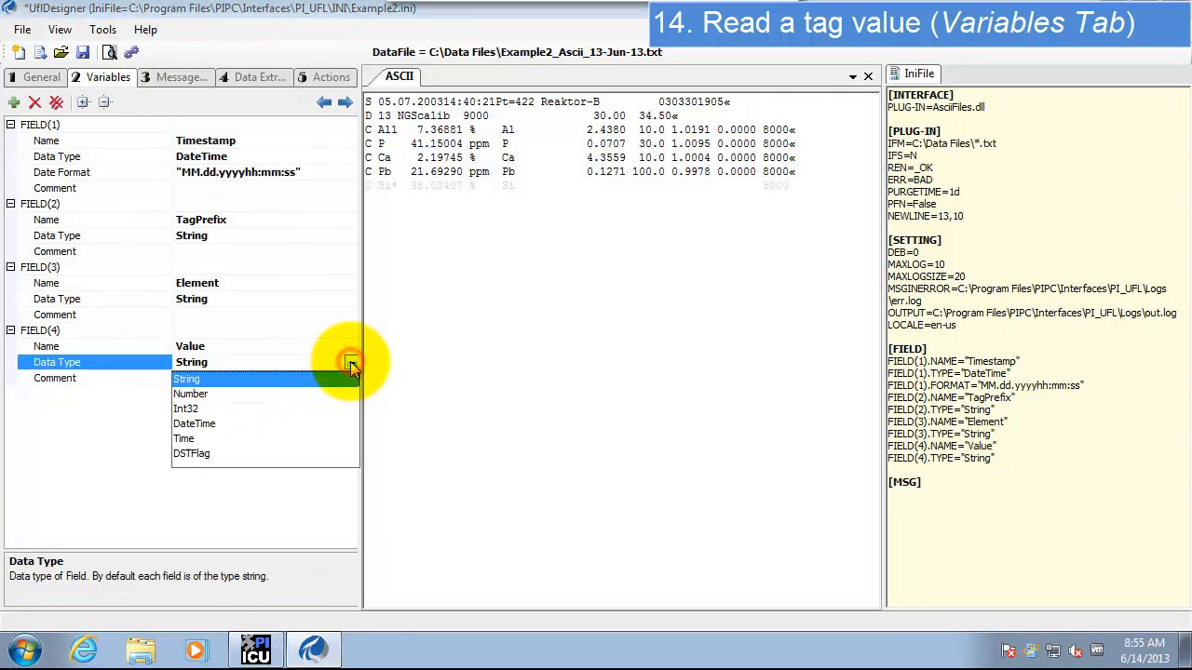
pyautogui.click(195, 394)
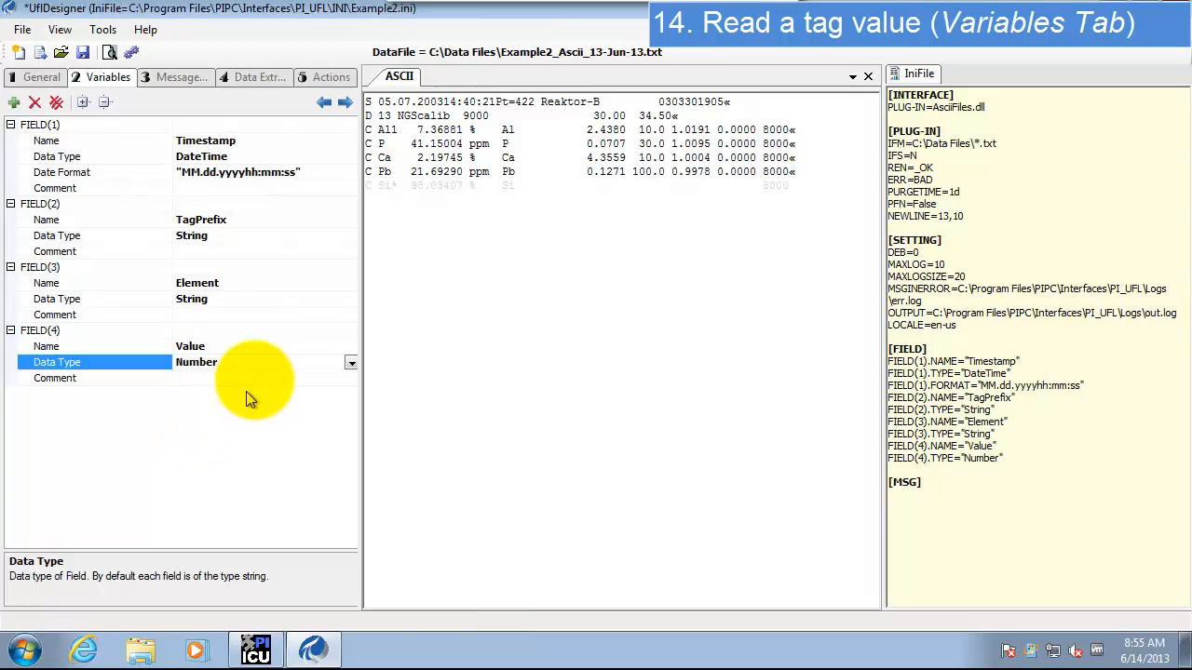
# - Move on to the message type definitions and add a first message type named Header
pyautogui.click(346, 103)
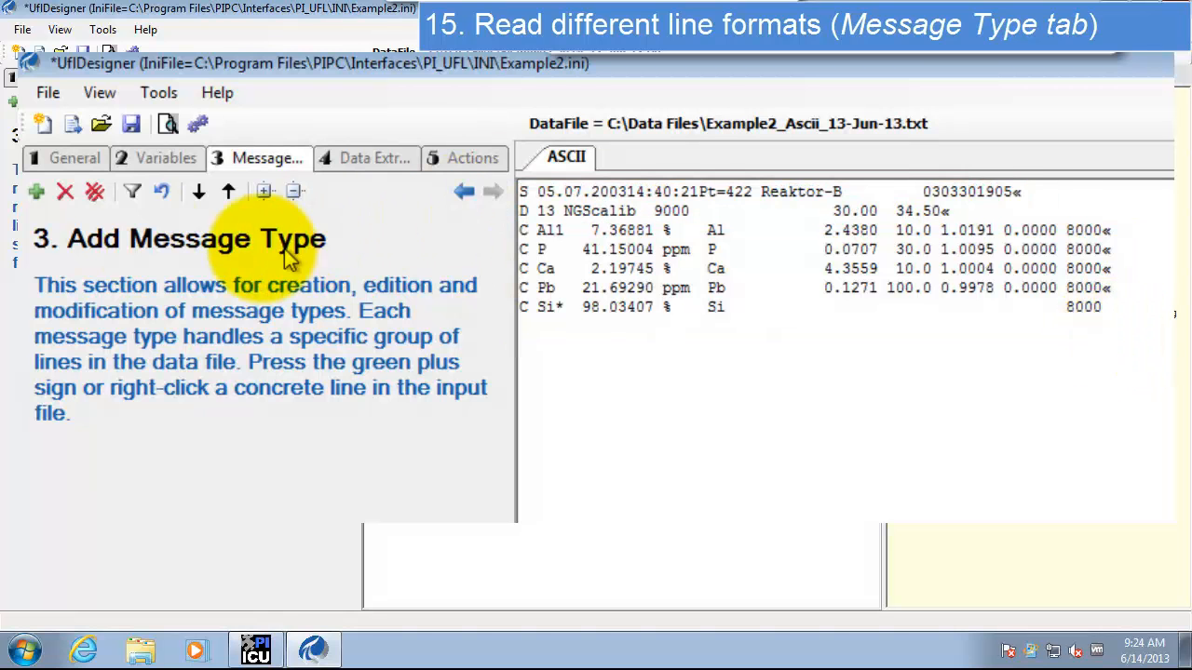
pyautogui.click(37, 195)
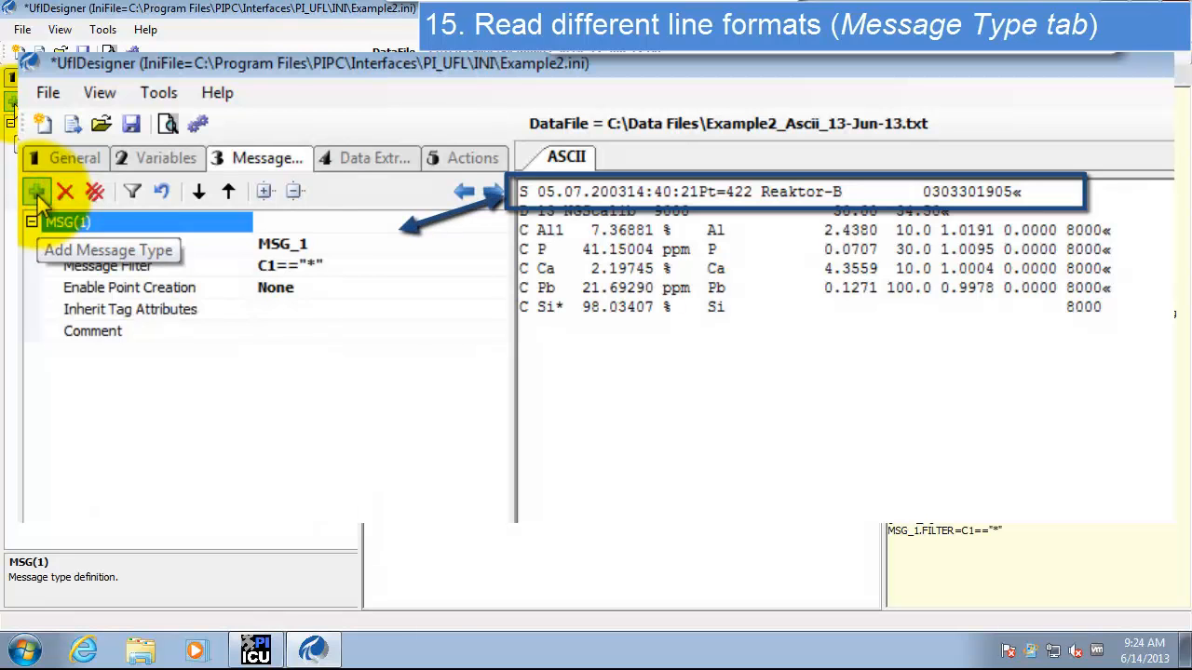
pyautogui.click(316, 244)
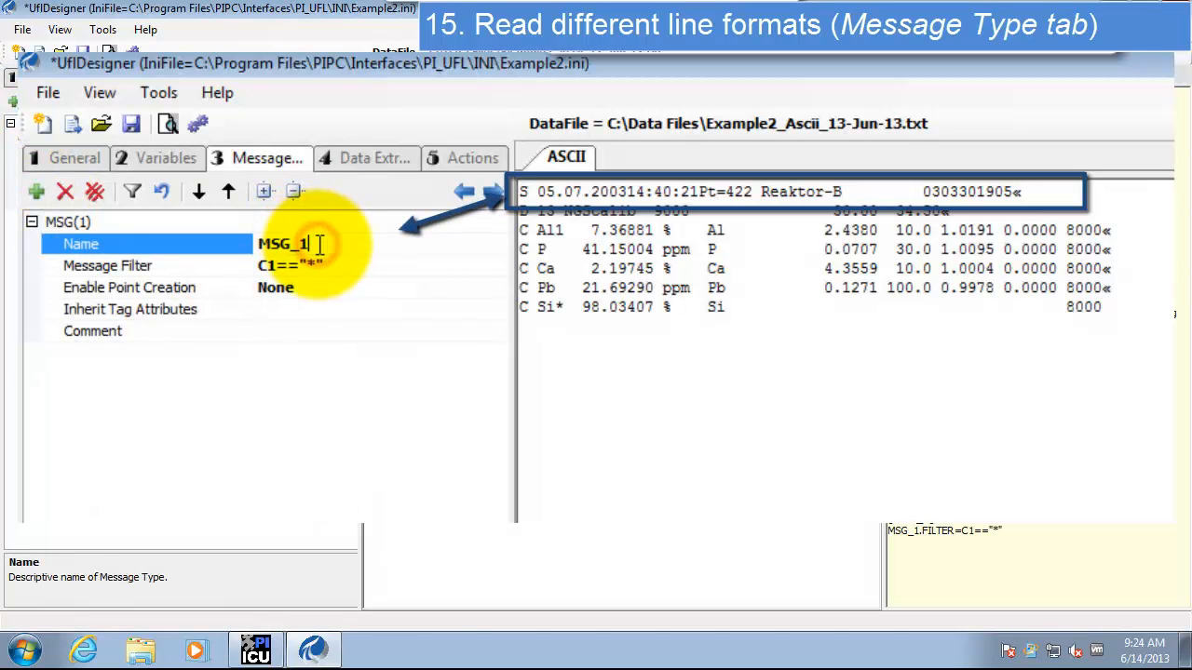
pyautogui.doubleClick(315, 244)
pyautogui.write('Header')
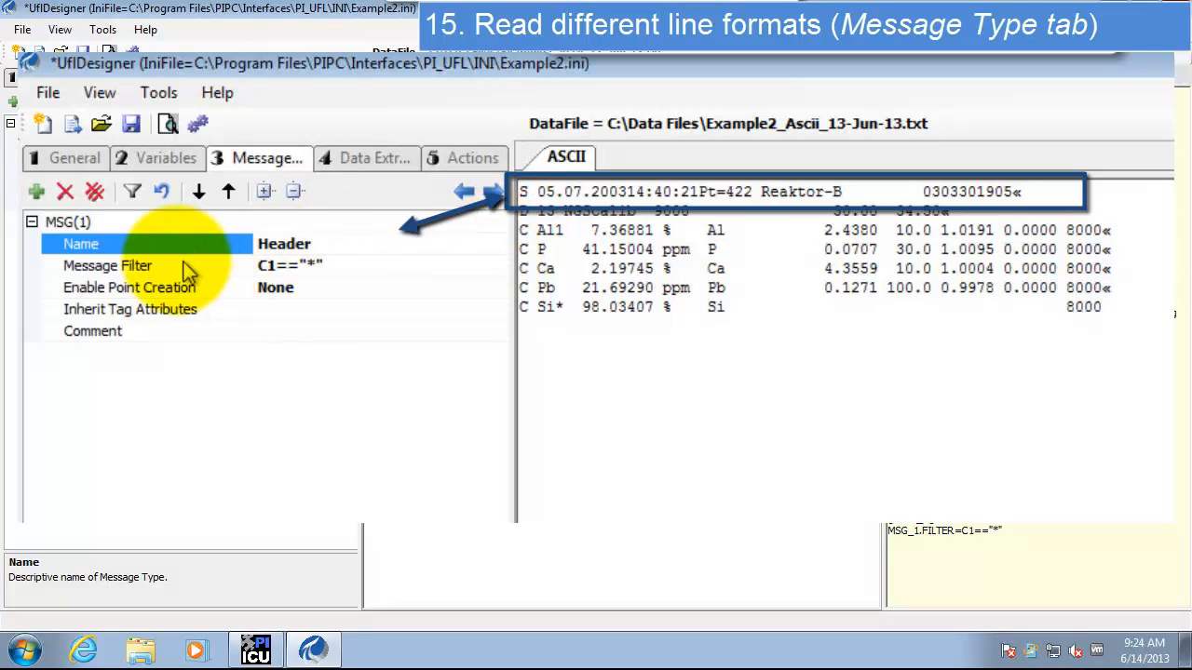
# - Set the Header message type's filter to C1=="S" so it matches lines starting with S
pyautogui.click(147, 267)
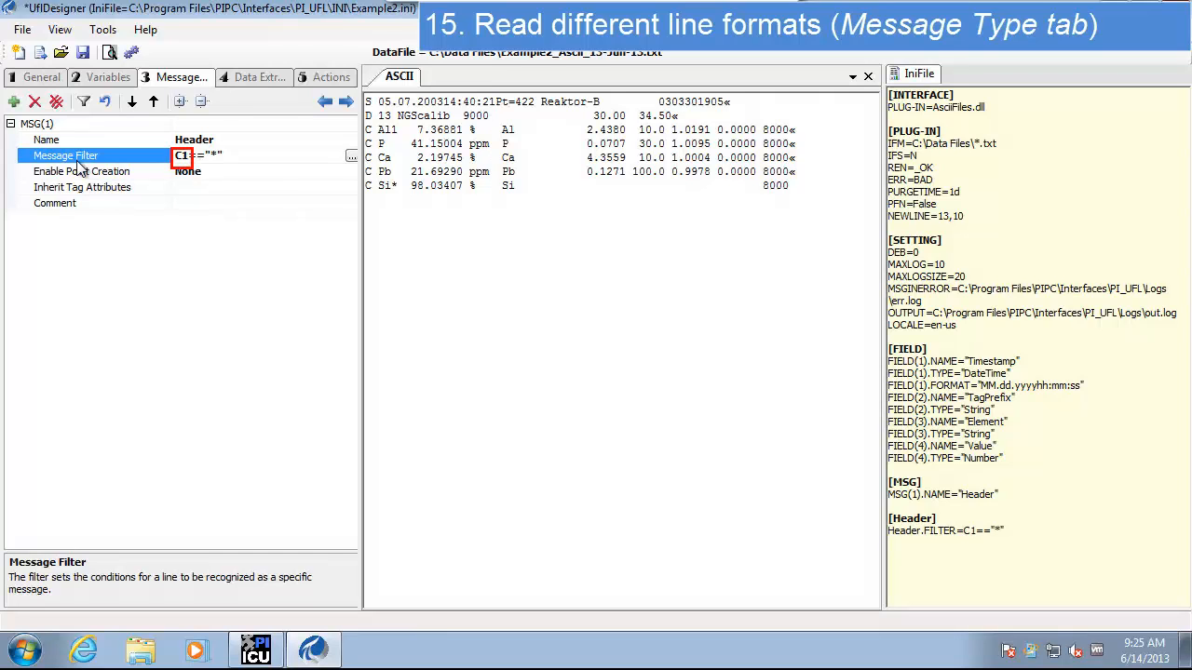
pyautogui.moveTo(205, 156); pyautogui.dragTo(224, 157)
pyautogui.write('"S"')
pyautogui.click(134, 216)
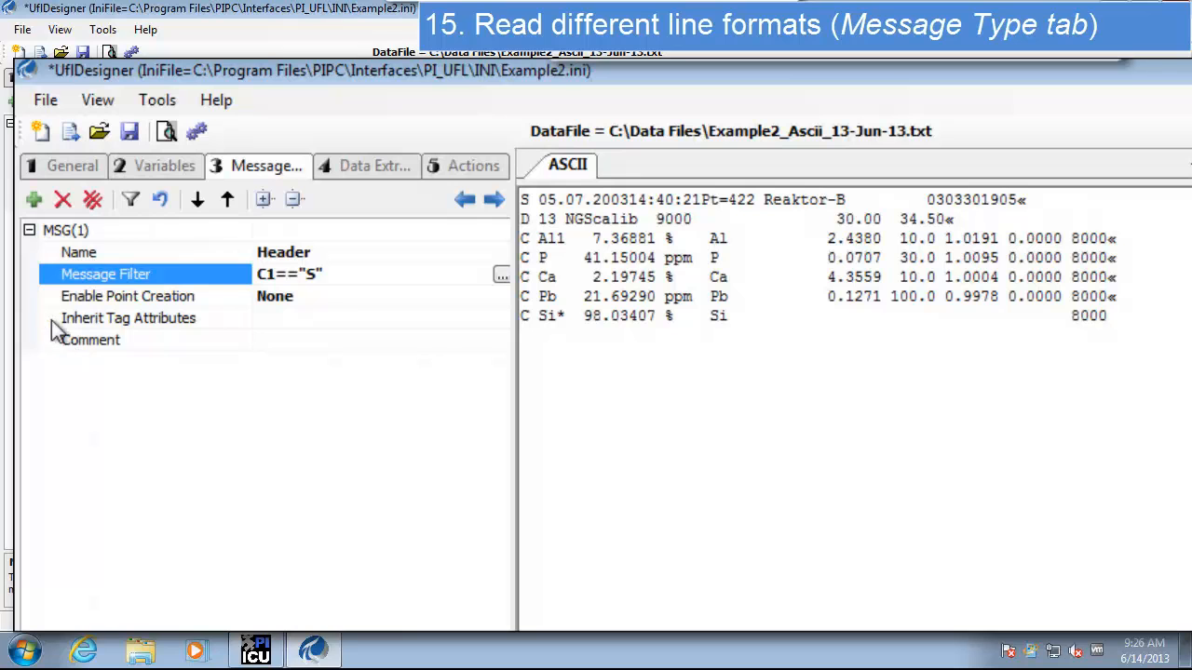
# - Add a second message type named Data with the message filter C1=="C"
pyautogui.click(34, 202)
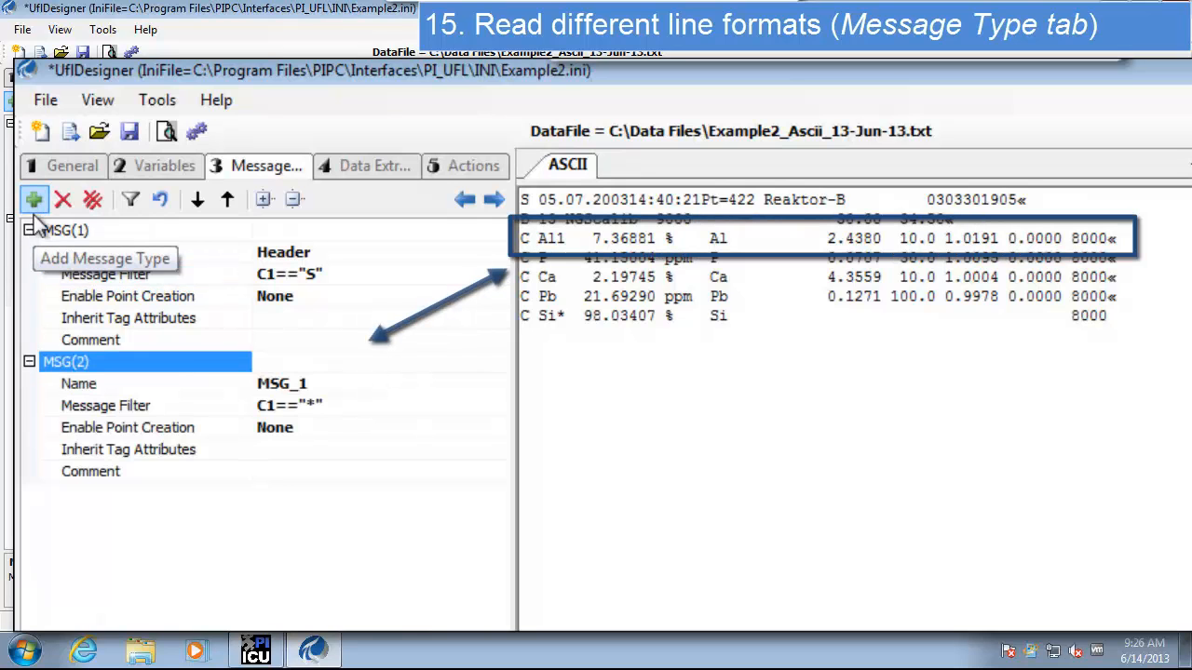
pyautogui.click(319, 386)
pyautogui.doubleClick(319, 384)
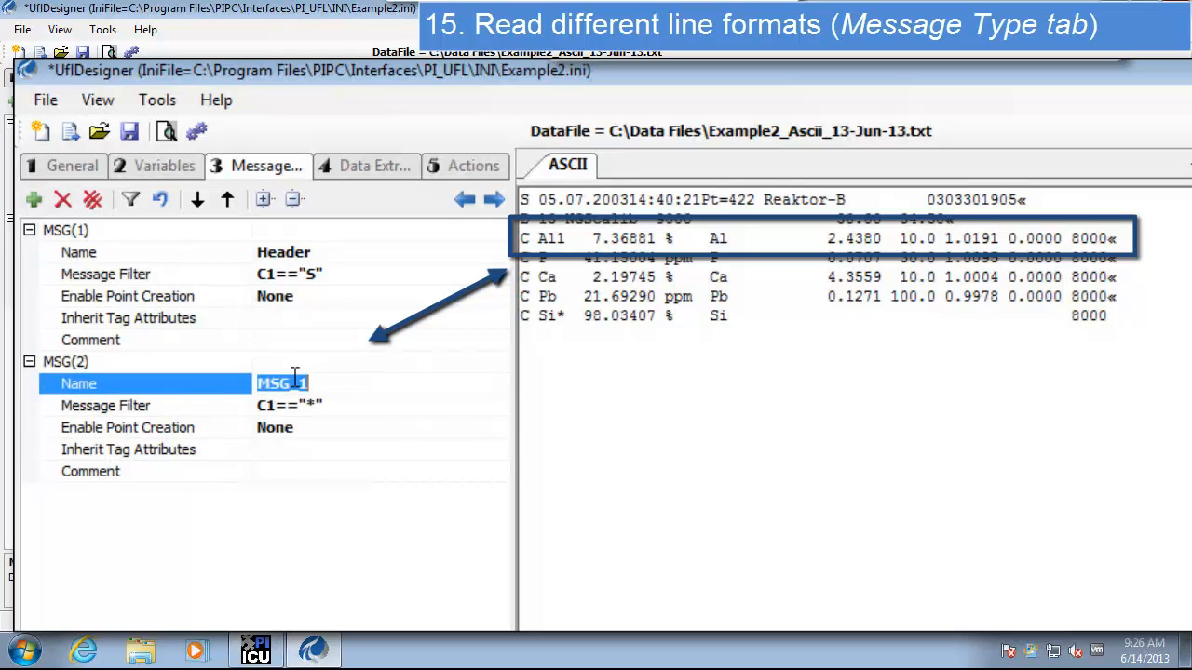
pyautogui.write('Data')
pyautogui.click(152, 408)
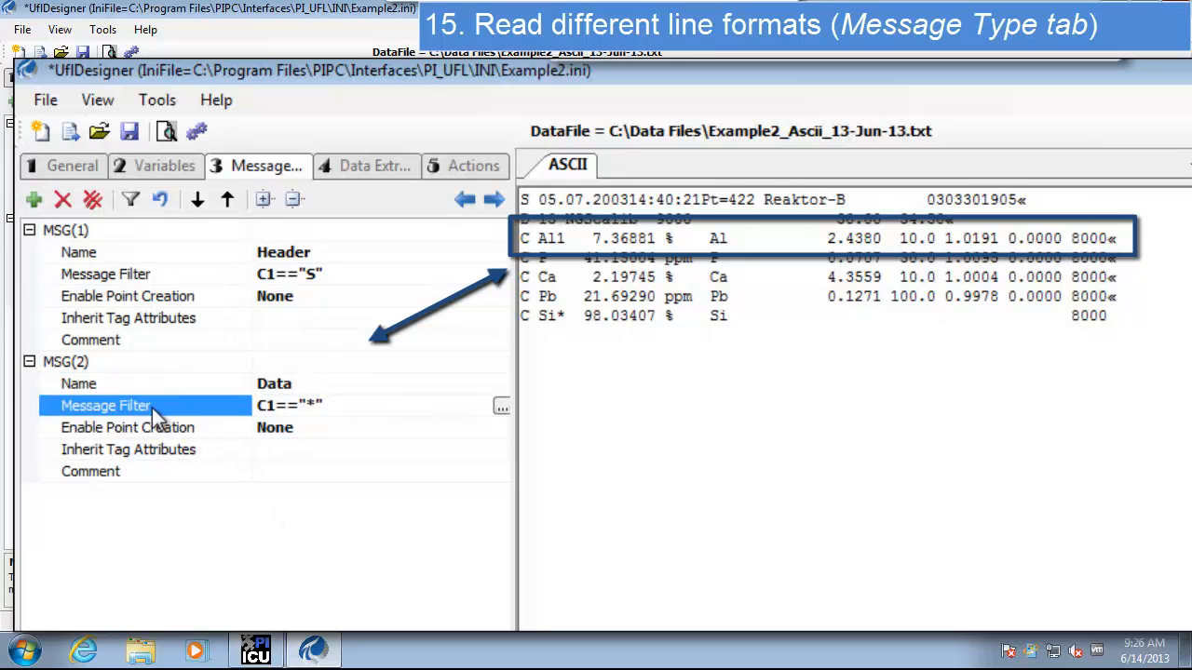
pyautogui.doubleClick(313, 405)
pyautogui.write('C')
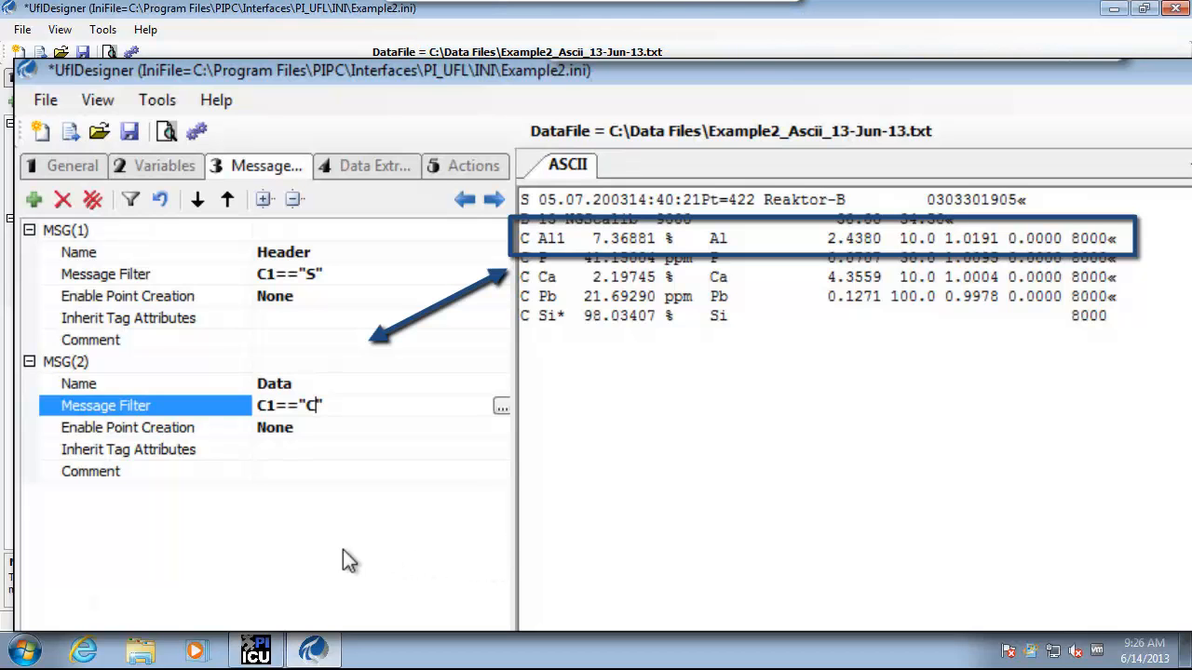
# - Enable point creation for the Data message type with the Float32 point type
pyautogui.click(179, 430)
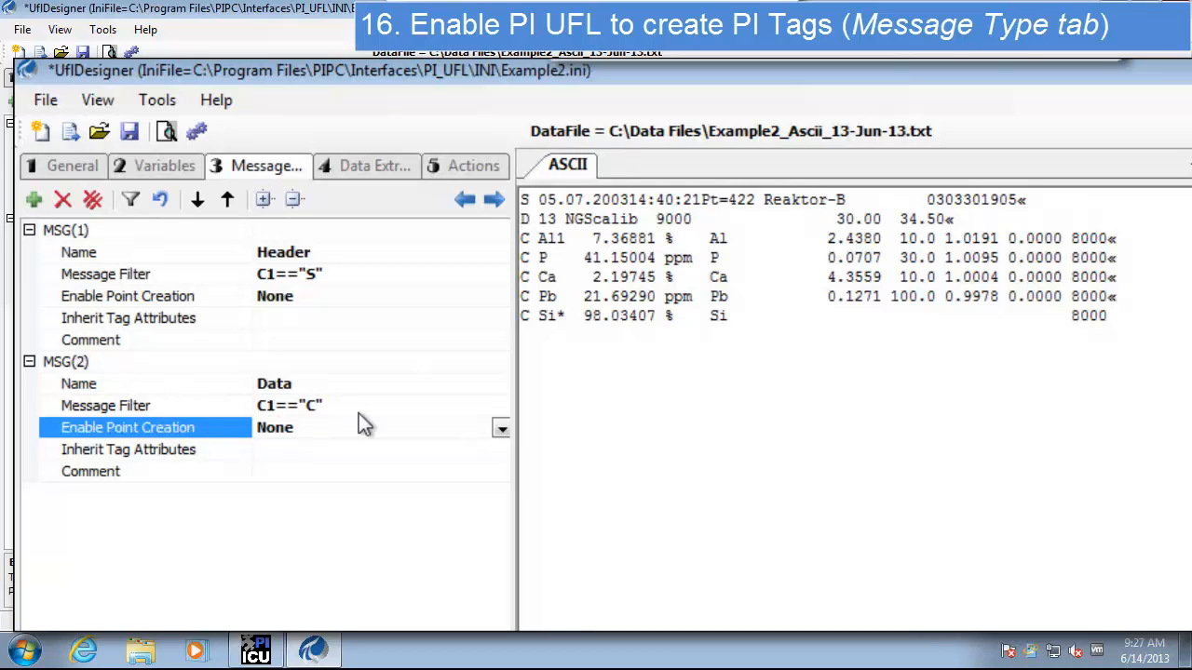
pyautogui.click(500, 428)
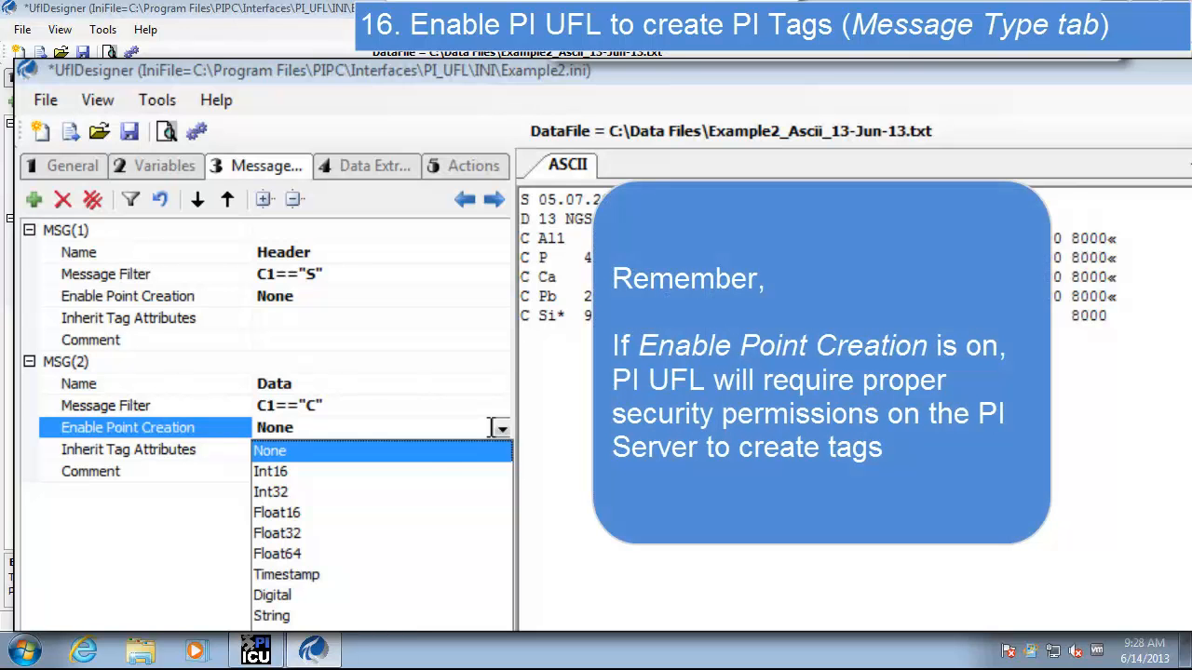
pyautogui.click(289, 534)
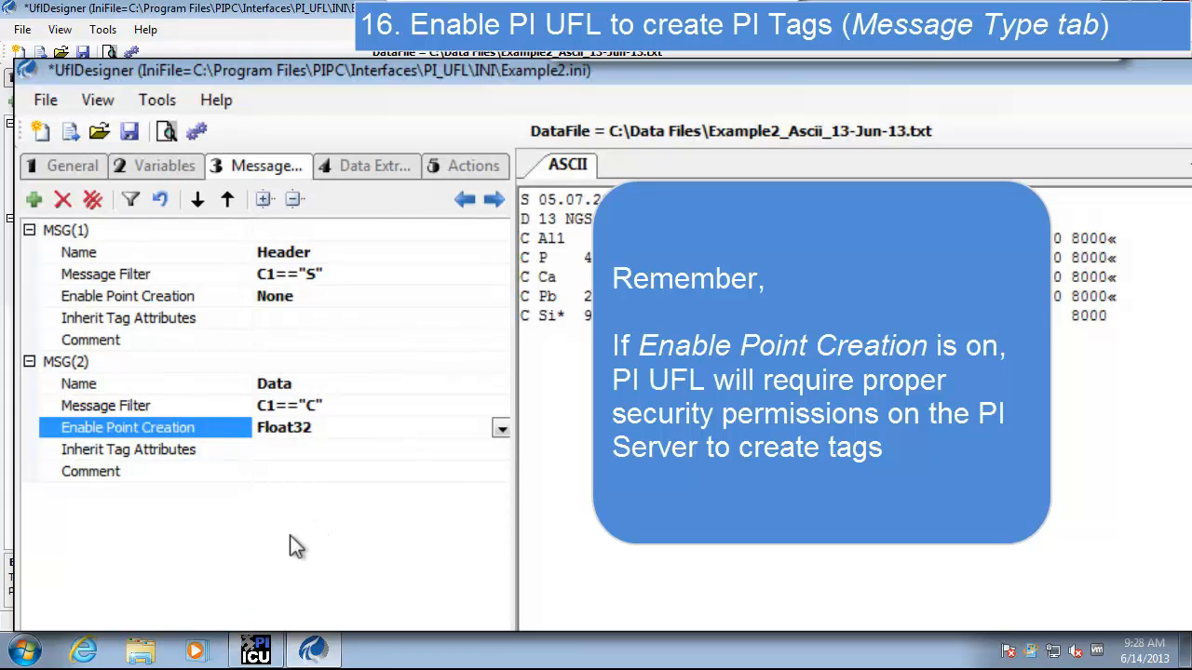
# - Move on from the message types to the data extraction section and select the Header message type
pyautogui.click(182, 454)
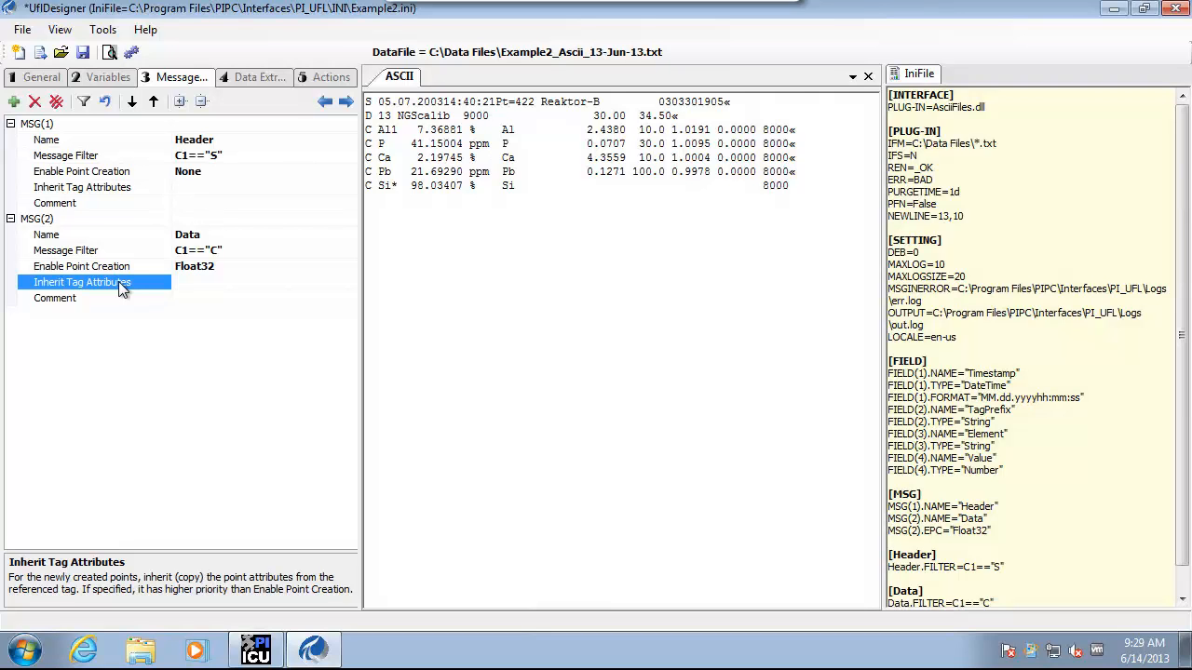
pyautogui.click(347, 102)
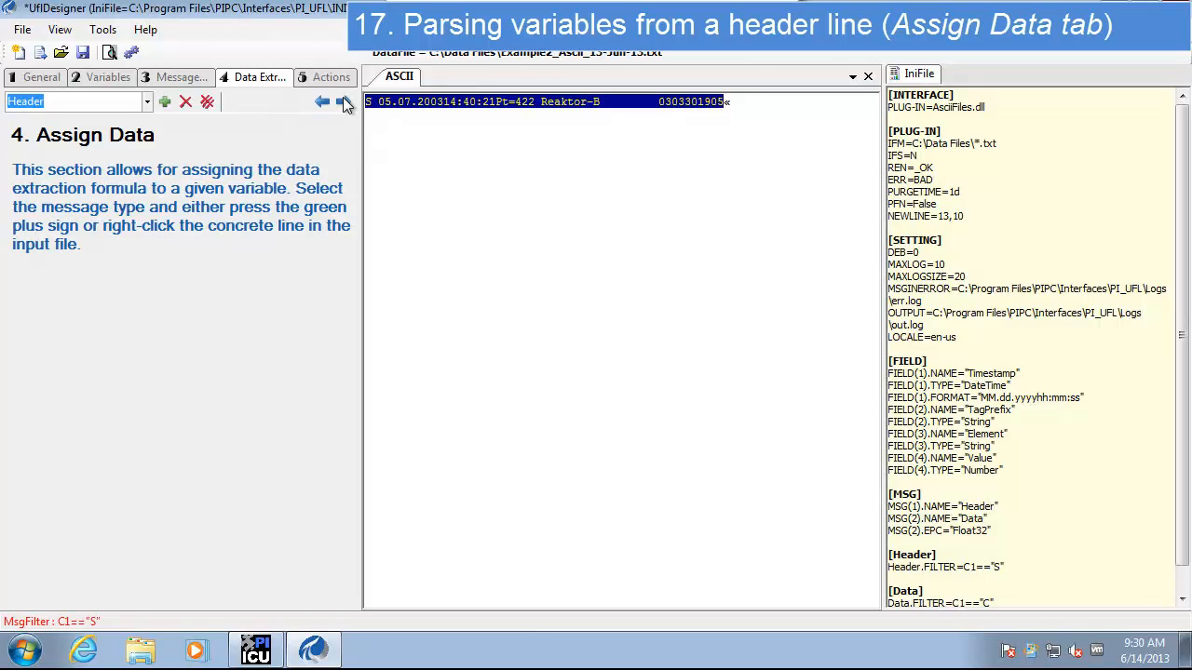
pyautogui.click(149, 102)
pyautogui.click(149, 102)
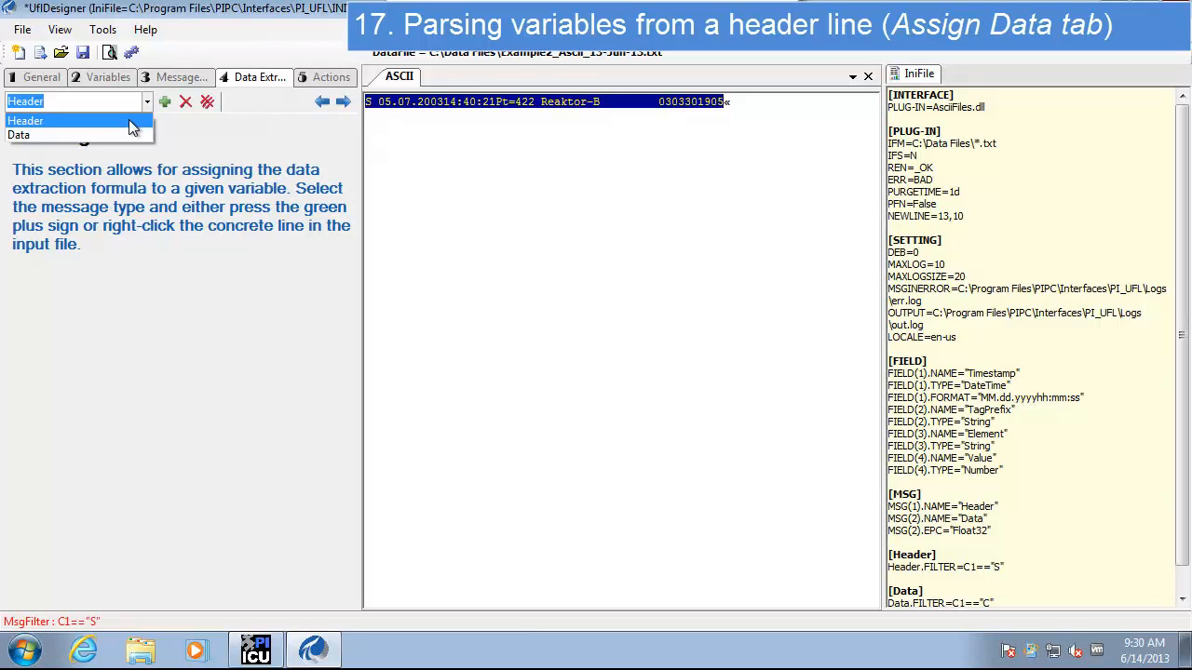
pyautogui.click(131, 128)
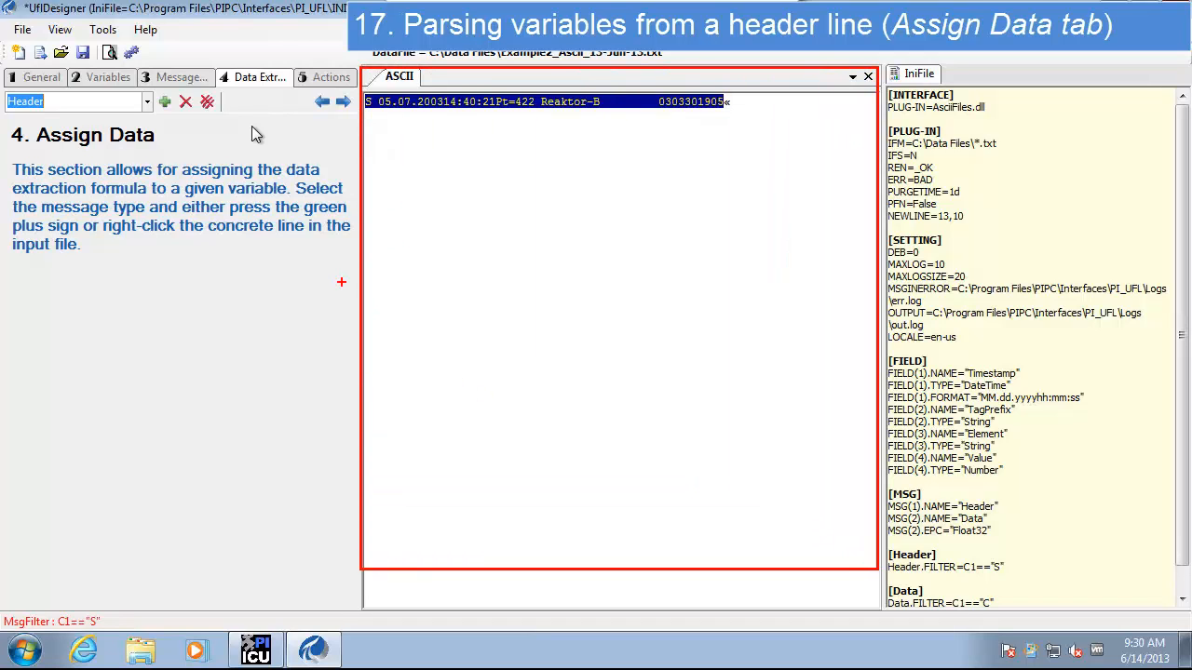
# - Start a data extraction for the Header line using the Fixed width division type
pyautogui.click(164, 103)
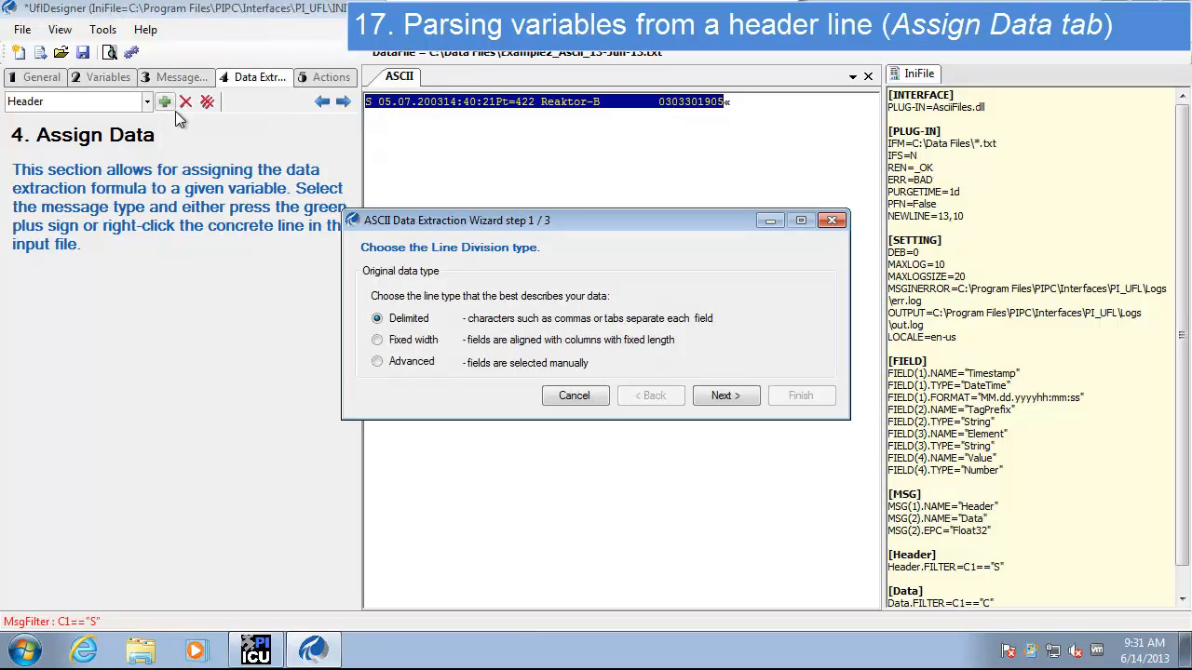
pyautogui.click(378, 319)
pyautogui.click(377, 341)
pyautogui.click(721, 397)
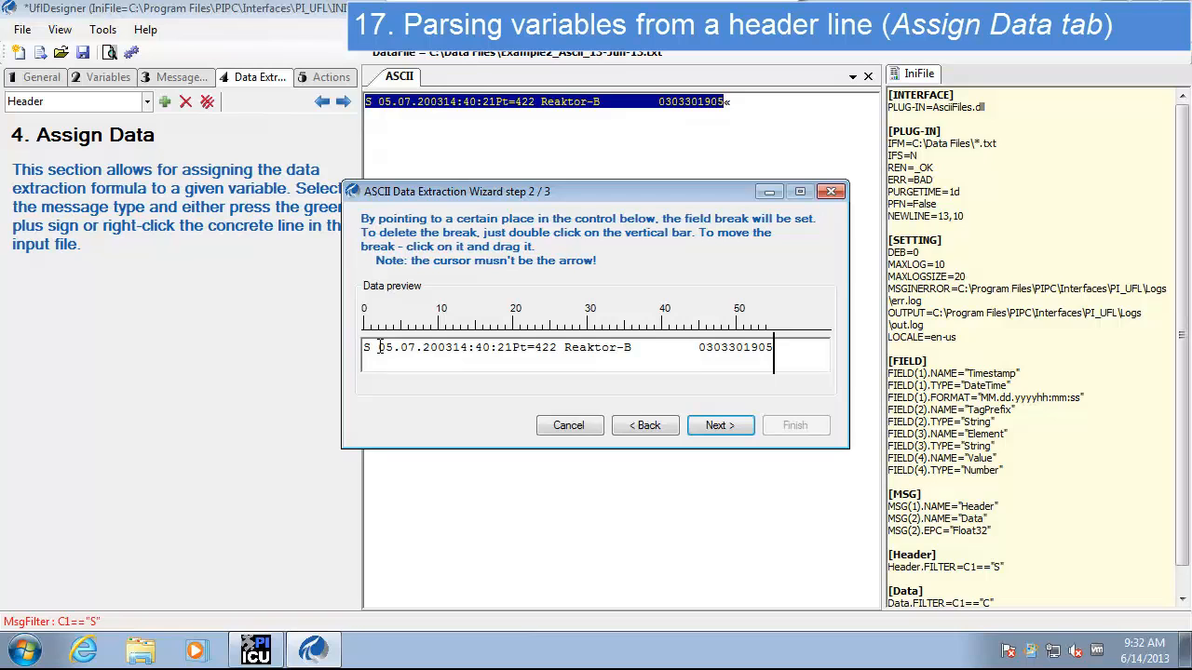
# - Set field breaks at columns 2, 20, 27 and 36 to isolate the timestamp and Reaktor-B, and proceed to variable assignment
pyautogui.click(379, 347)
pyautogui.click(511, 347)
pyautogui.moveTo(509, 346); pyautogui.dragTo(514, 346)
pyautogui.click(559, 346)
pyautogui.moveTo(557, 346); pyautogui.dragTo(566, 346)
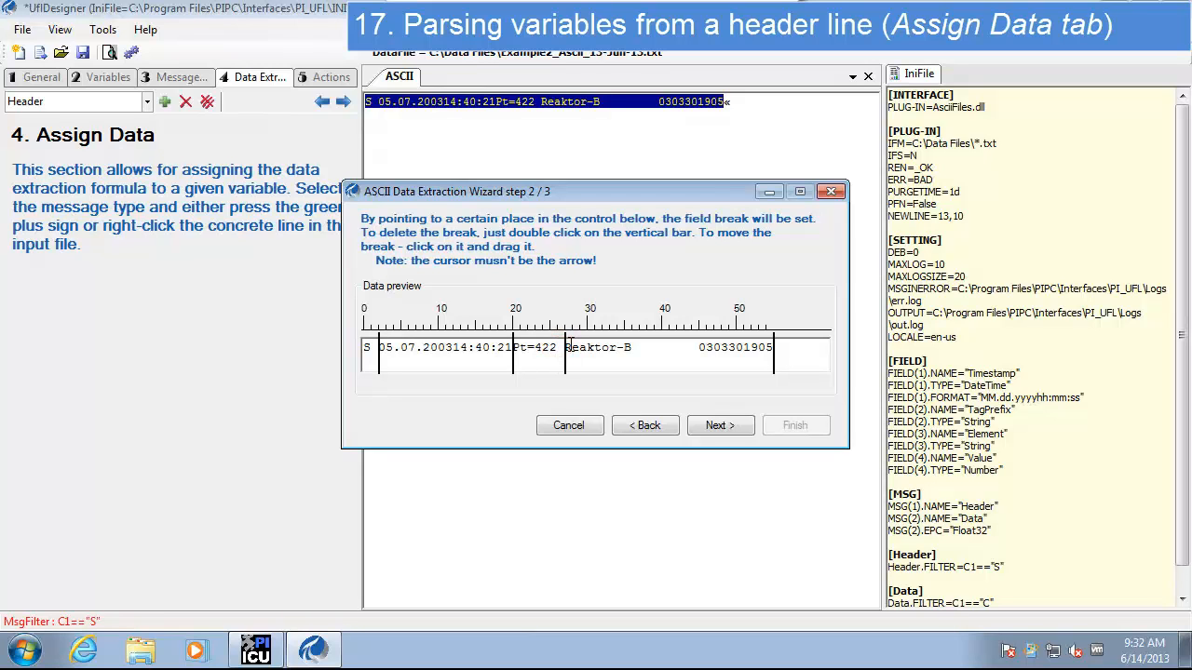
pyautogui.click(632, 346)
pyautogui.click(715, 427)
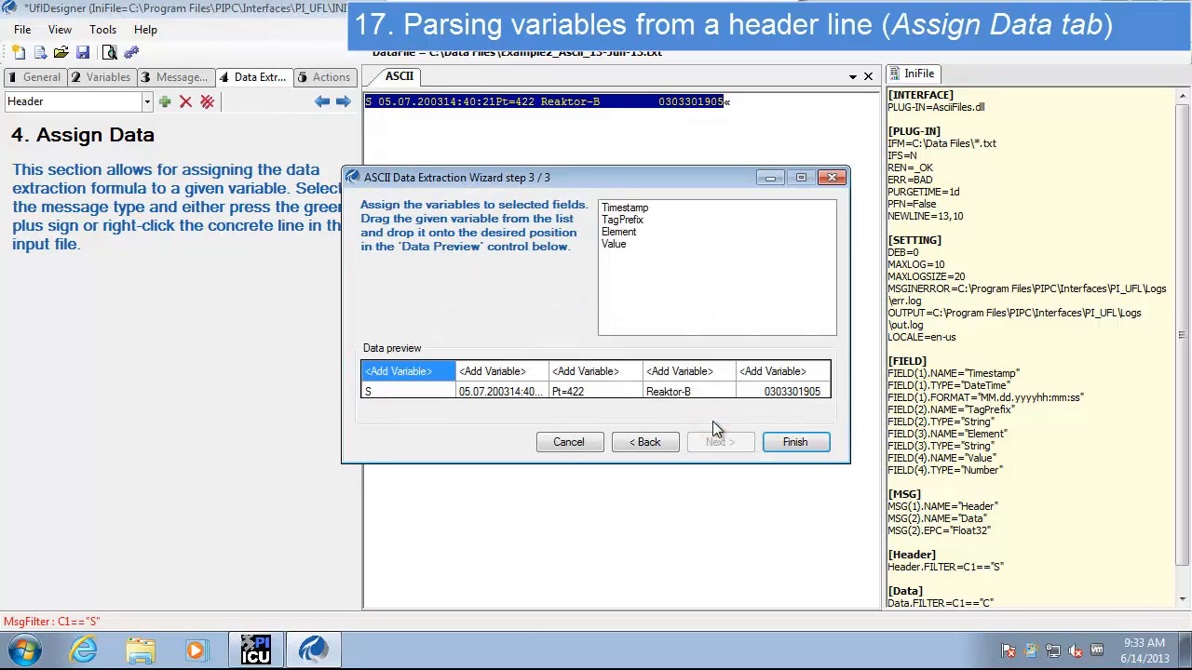
# - Assign Timestamp to the date-time field and TagPrefix to the Reaktor-B field, and finish the Header extraction
pyautogui.click(641, 207)
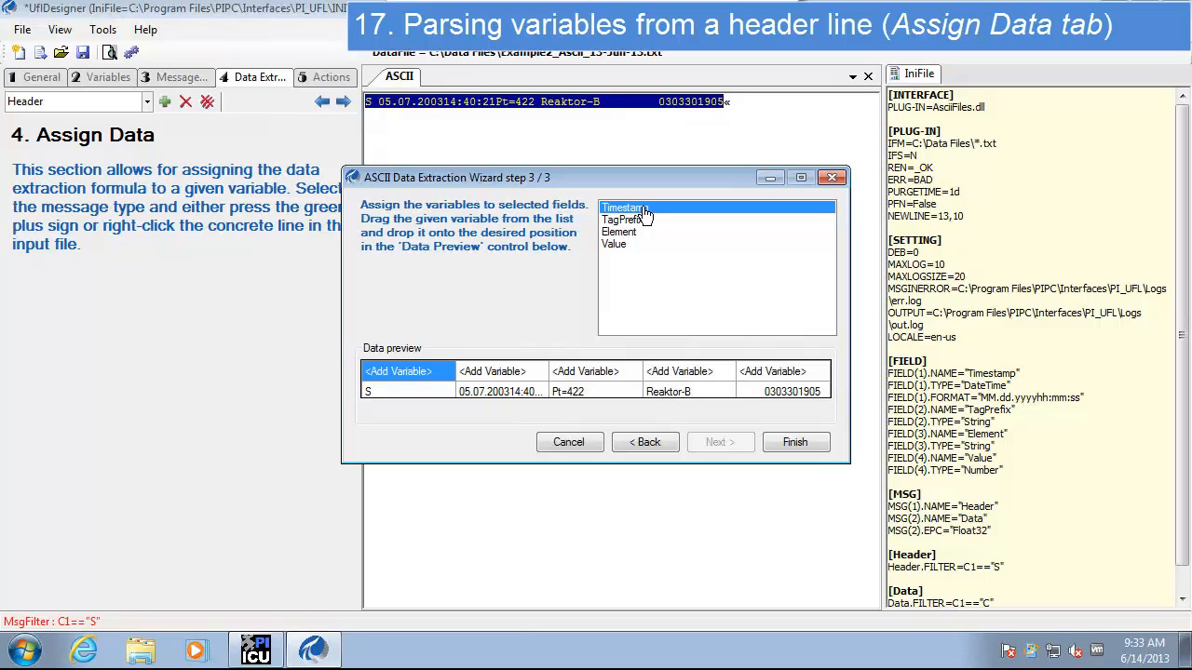
pyautogui.click(643, 208)
pyautogui.moveTo(602, 256); pyautogui.dragTo(509, 376)
pyautogui.click(637, 222)
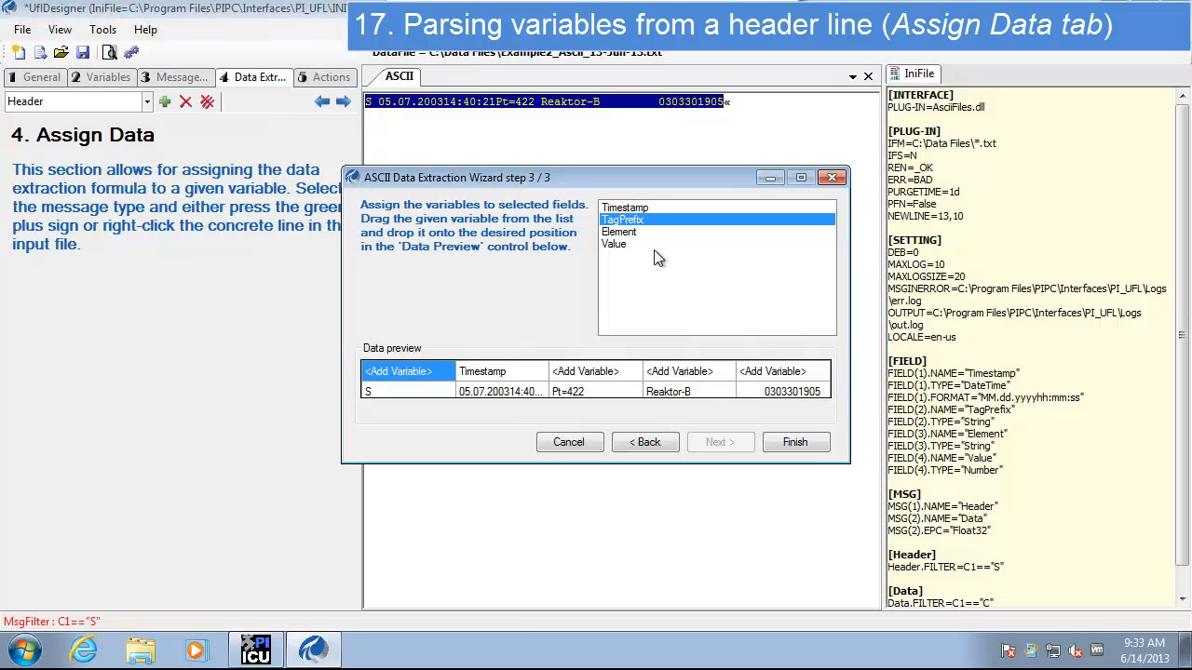
pyautogui.moveTo(670, 352); pyautogui.dragTo(670, 384)
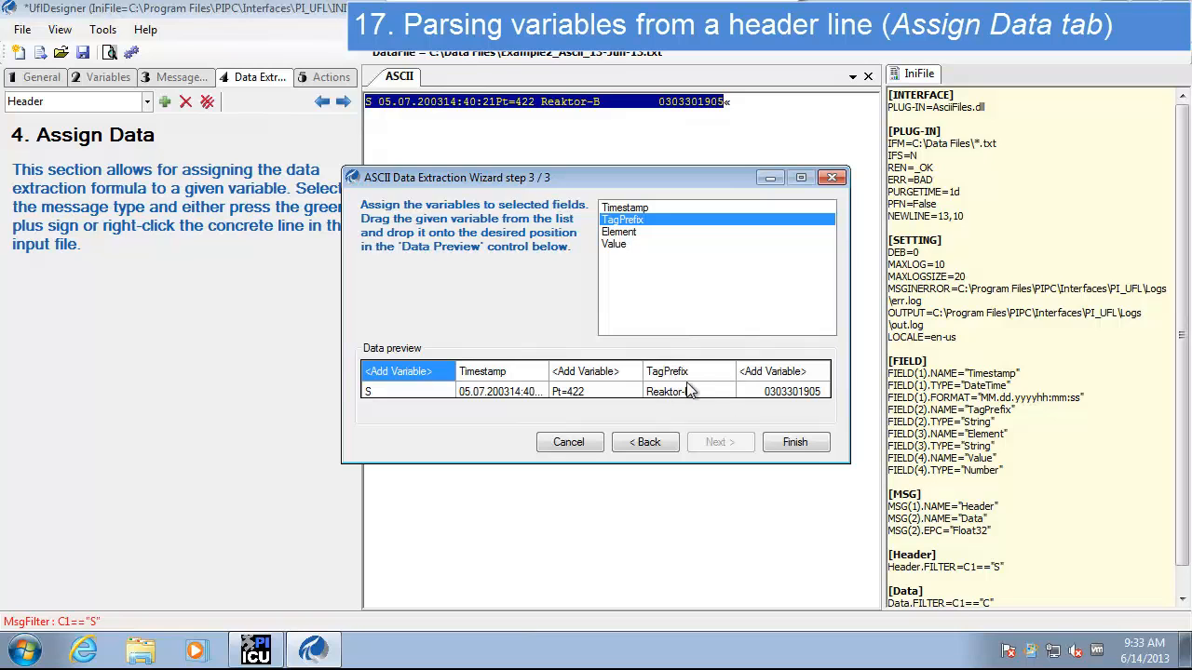
pyautogui.click(798, 440)
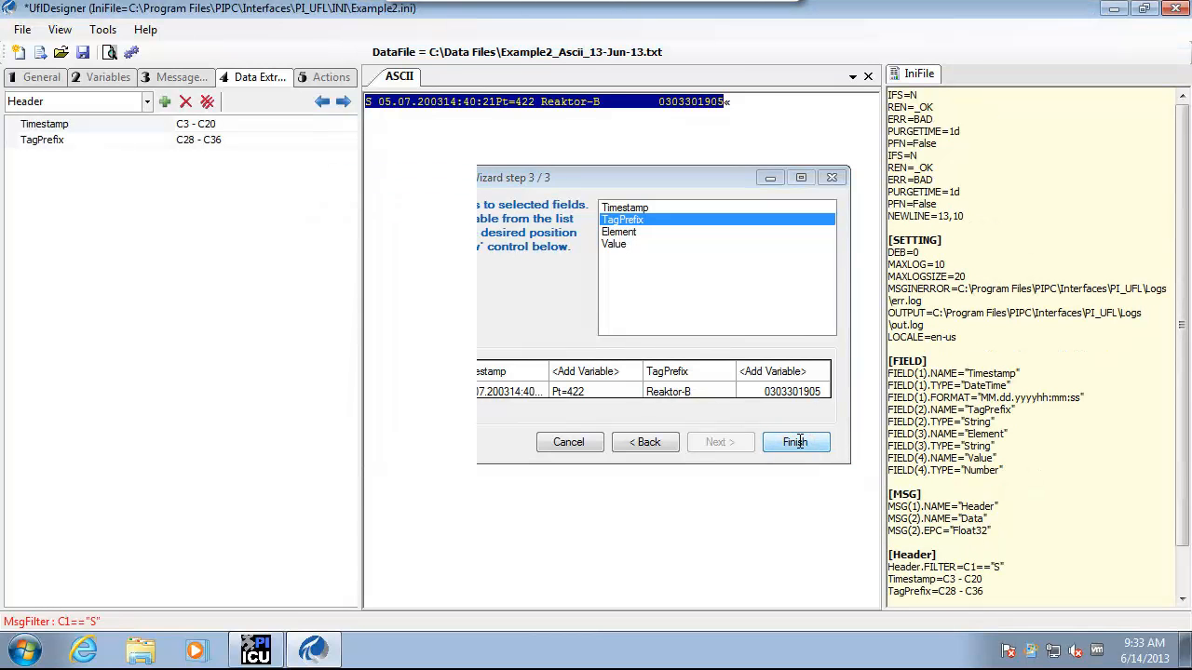
# - Select the Data message type and start a Fixed width data extraction for its lines
pyautogui.click(146, 102)
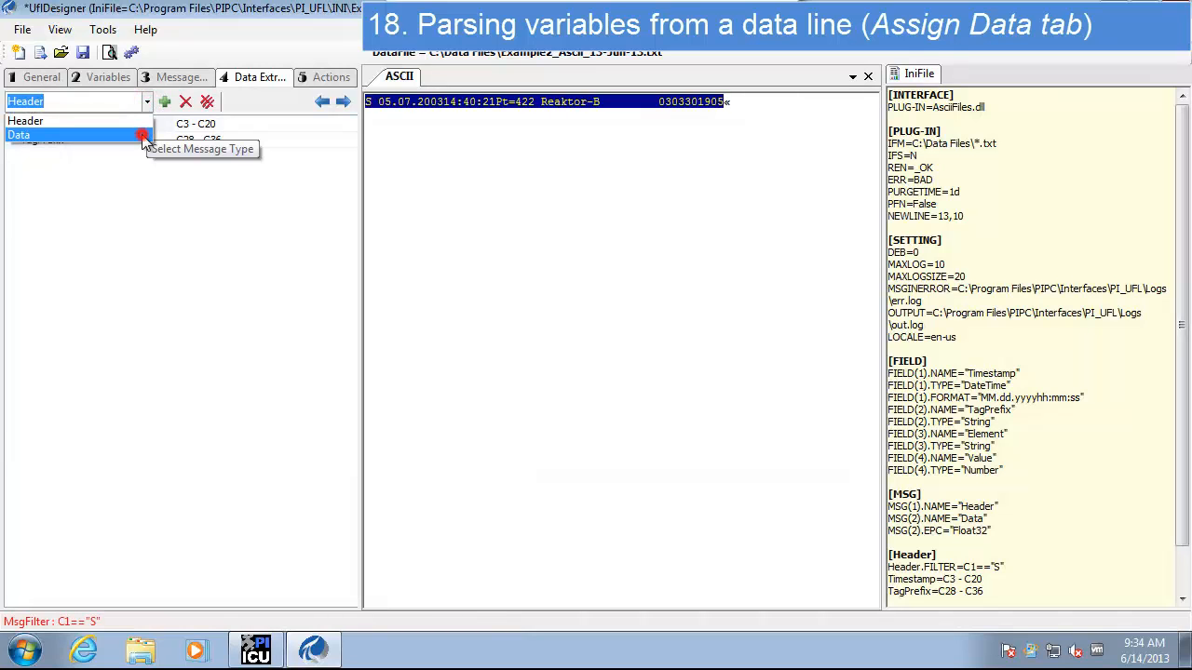
pyautogui.click(141, 134)
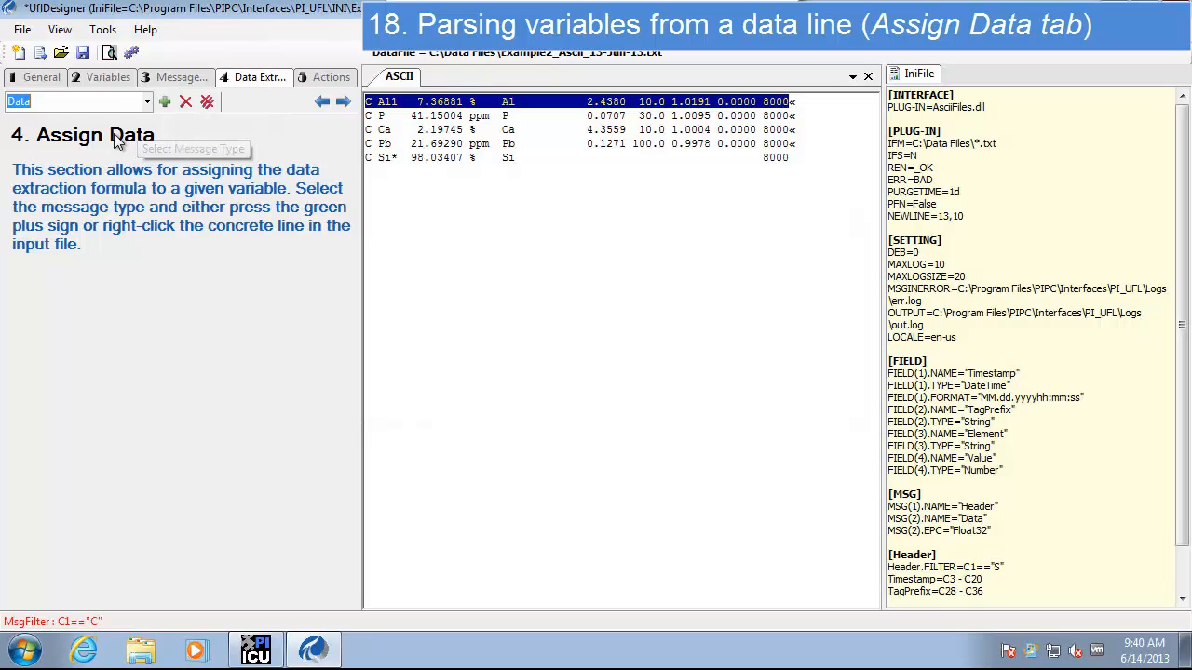
pyautogui.click(164, 108)
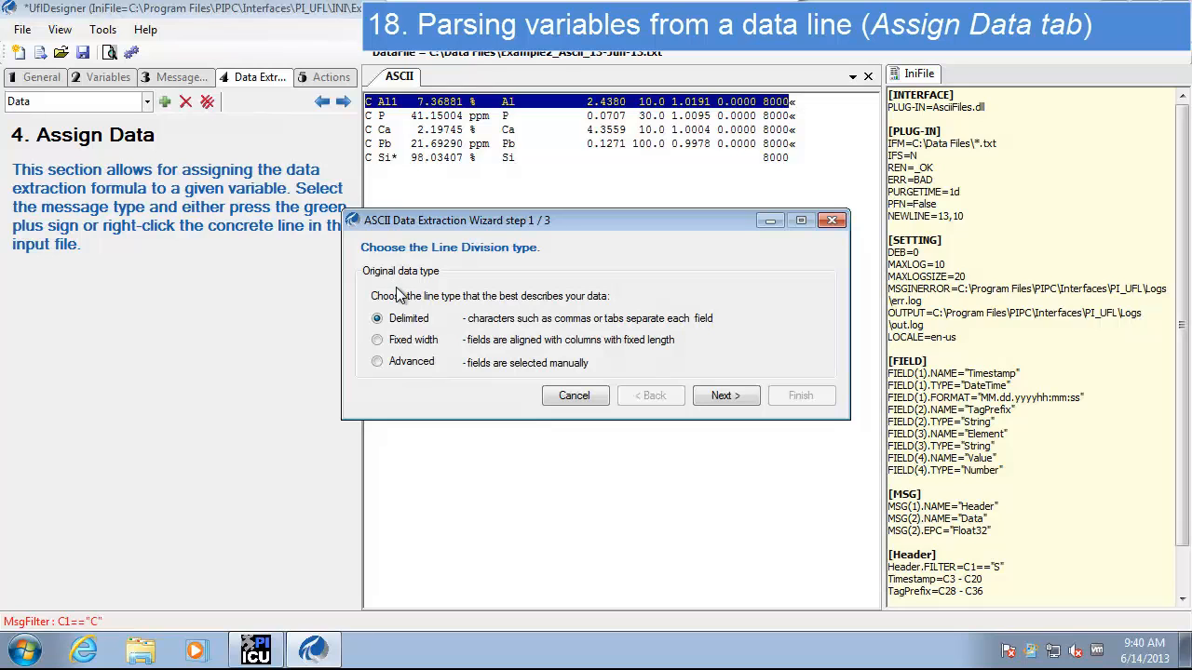
pyautogui.click(416, 339)
pyautogui.click(721, 397)
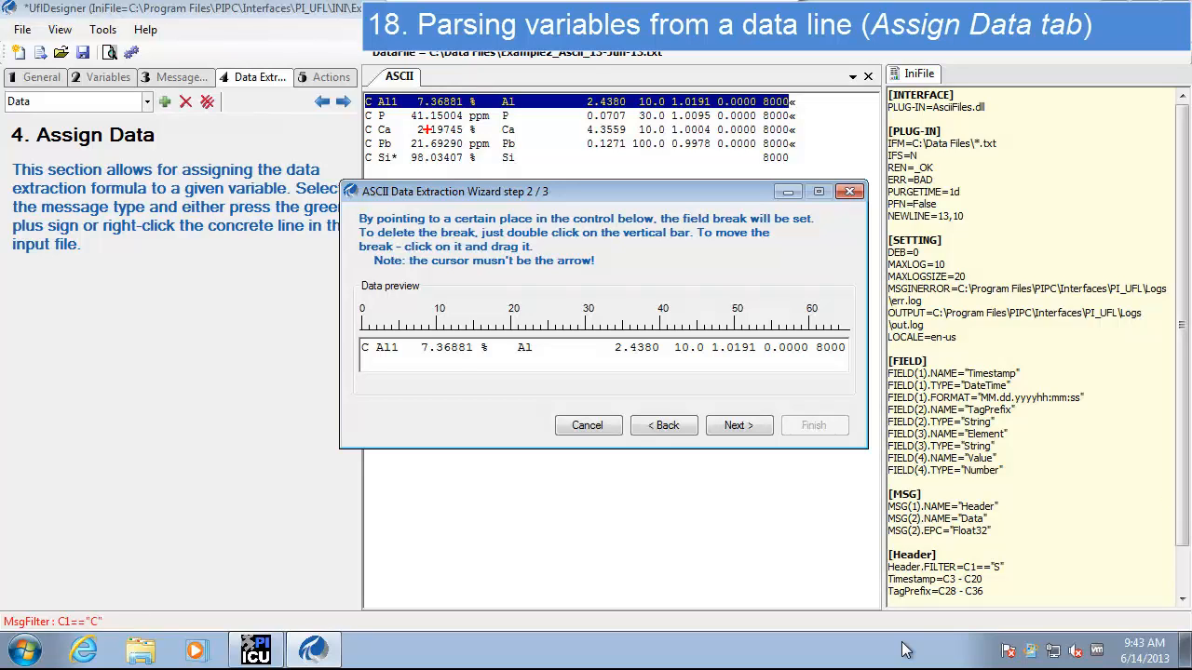
# - Set field breaks at columns 7, 15, 21 and 23 to isolate the numeric value and element name, and proceed to variable assignment
pyautogui.moveTo(407, 91); pyautogui.dragTo(464, 169)
pyautogui.click(415, 347)
pyautogui.click(416, 347)
pyautogui.click(468, 347)
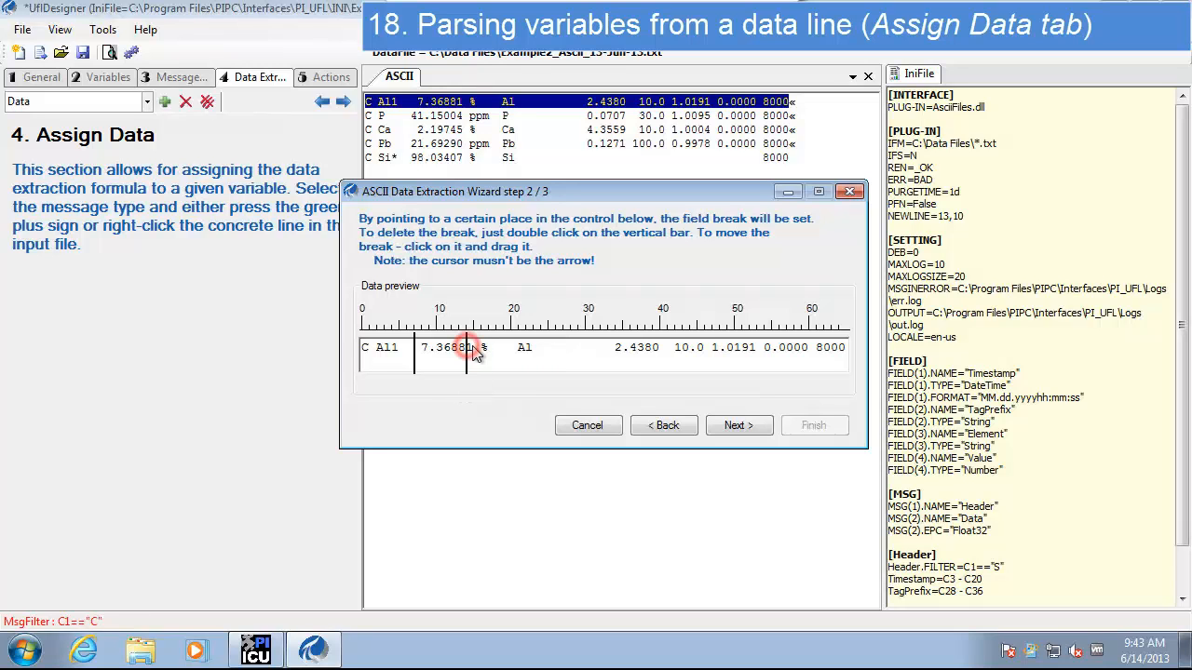
pyautogui.moveTo(468, 346); pyautogui.dragTo(474, 347)
pyautogui.click(514, 346)
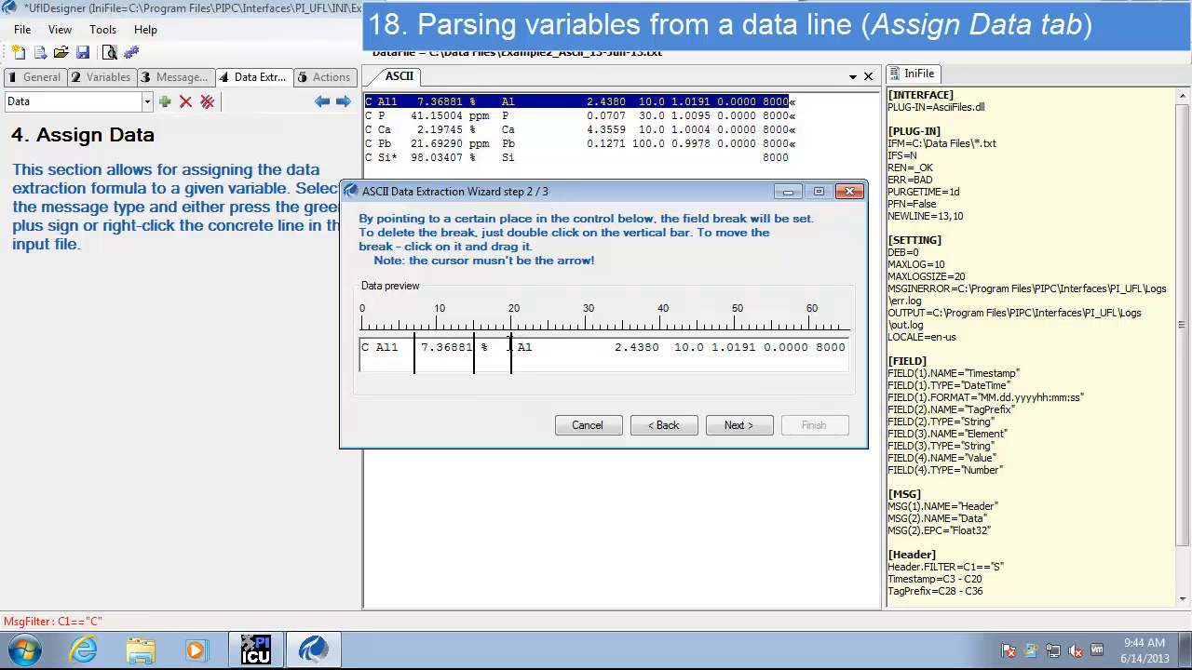
pyautogui.moveTo(512, 346); pyautogui.dragTo(536, 347)
pyautogui.click(532, 342)
pyautogui.click(736, 428)
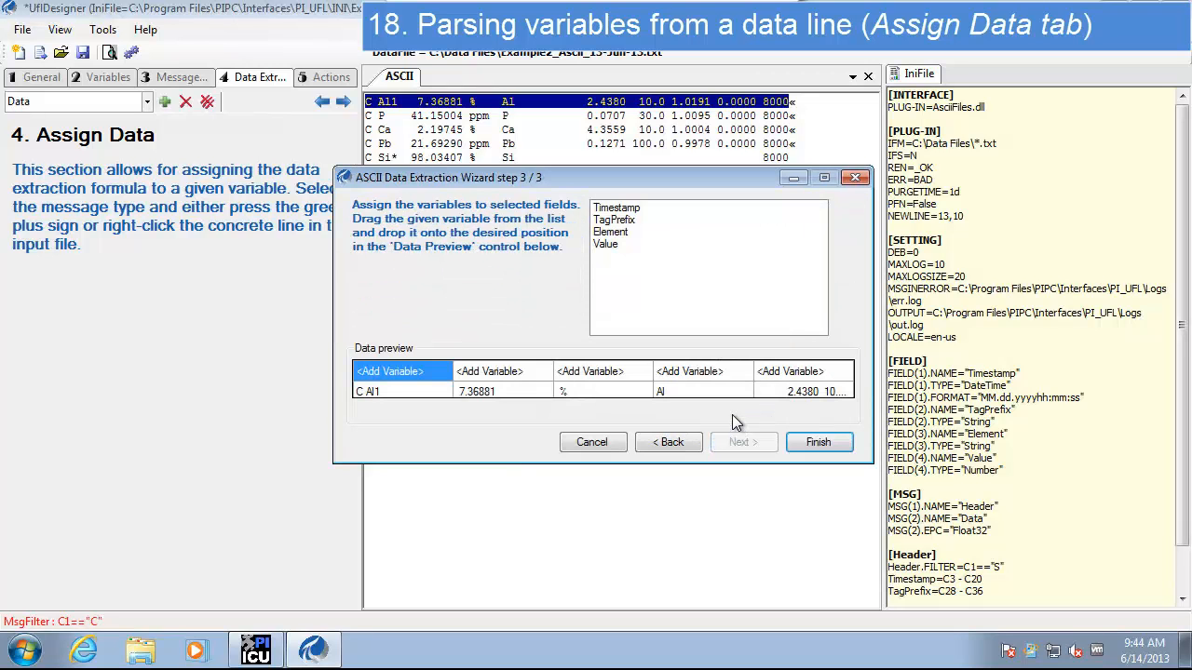
# - Assign Value to the 7.36881 field and Element to the Al field, and finish the Data extraction
pyautogui.click(614, 245)
pyautogui.moveTo(617, 253); pyautogui.dragTo(490, 377)
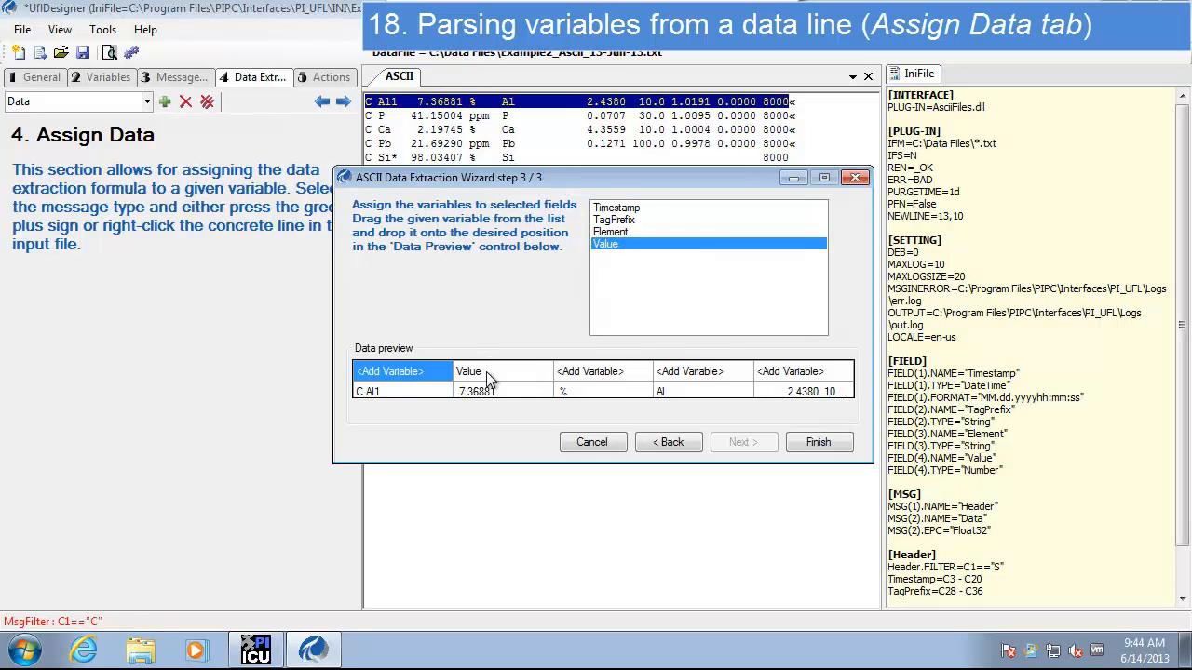
pyautogui.click(621, 234)
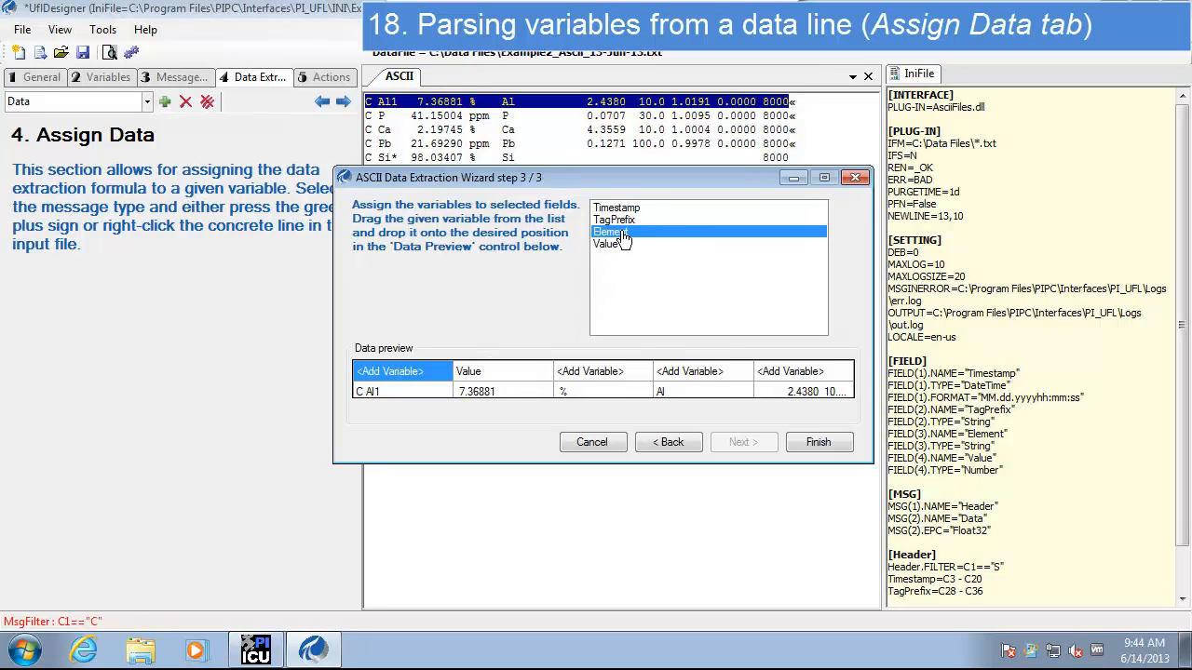
pyautogui.moveTo(621, 241); pyautogui.dragTo(691, 377)
pyautogui.click(820, 442)
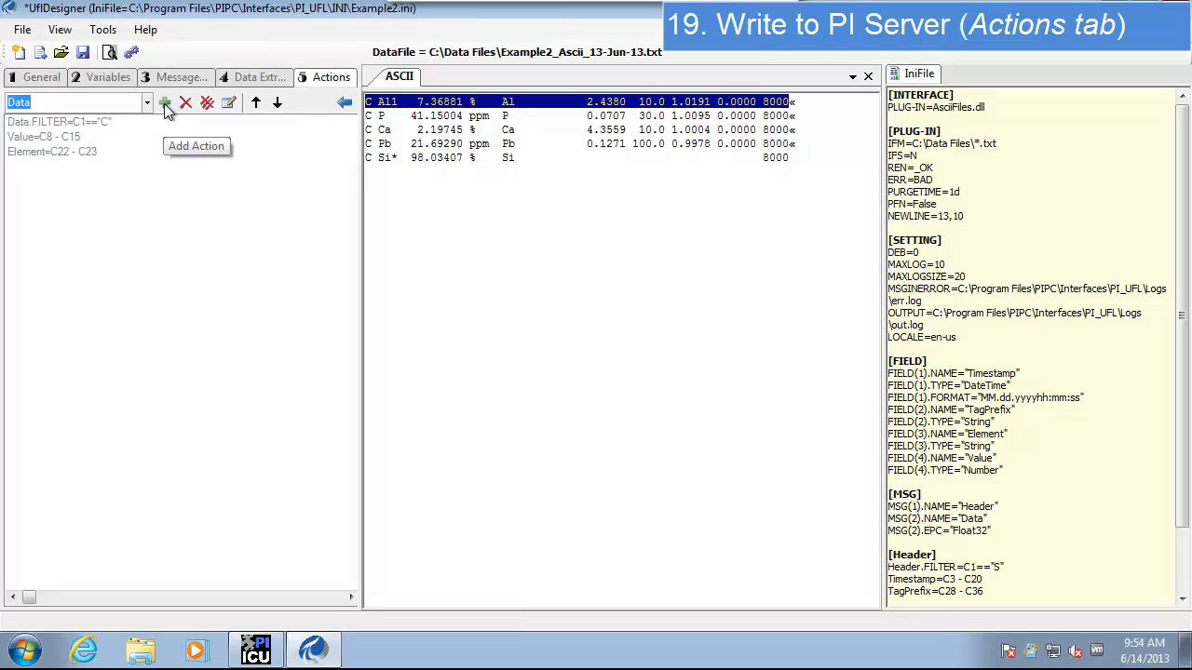
# - Create a StoreInPI action for the Data message type with TagPrefix as Tag, Timestamp as Time and Value as Value
pyautogui.click(164, 103)
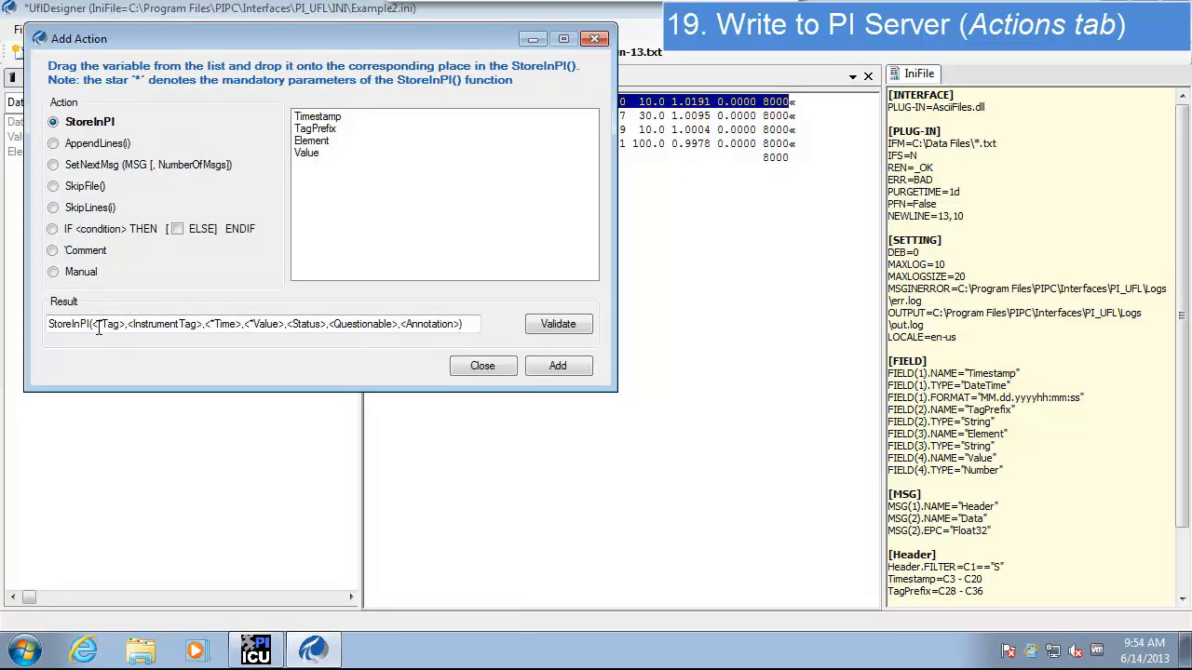
pyautogui.click(334, 131)
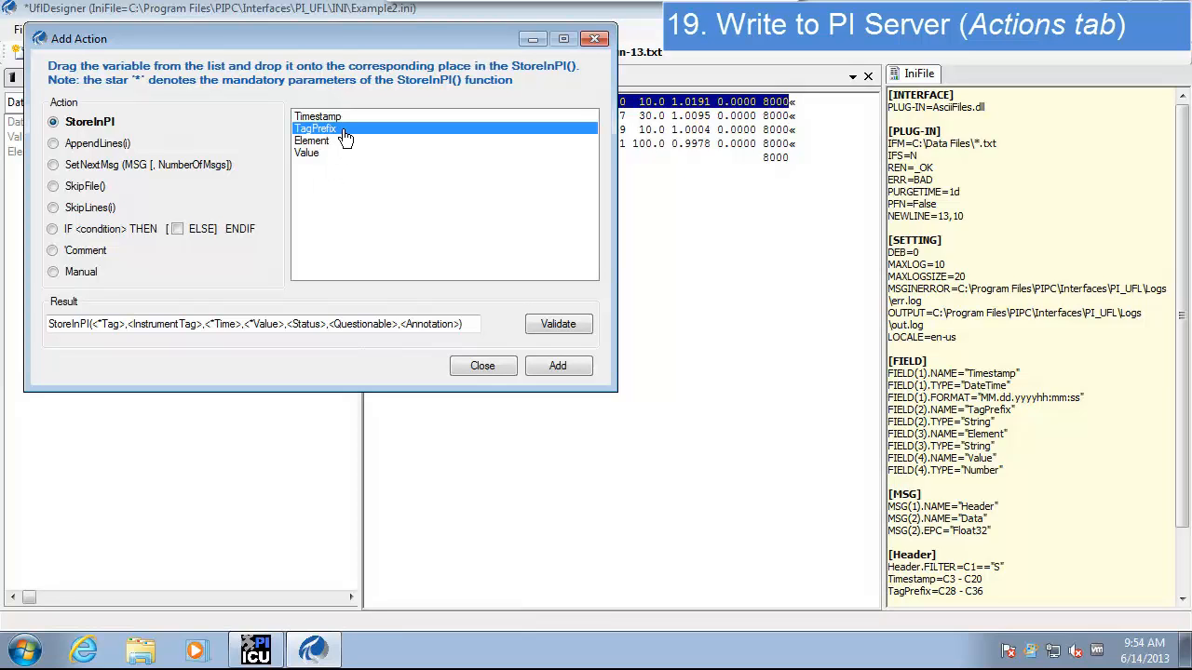
pyautogui.moveTo(344, 135); pyautogui.dragTo(115, 334)
pyautogui.moveTo(112, 327); pyautogui.dragTo(113, 323)
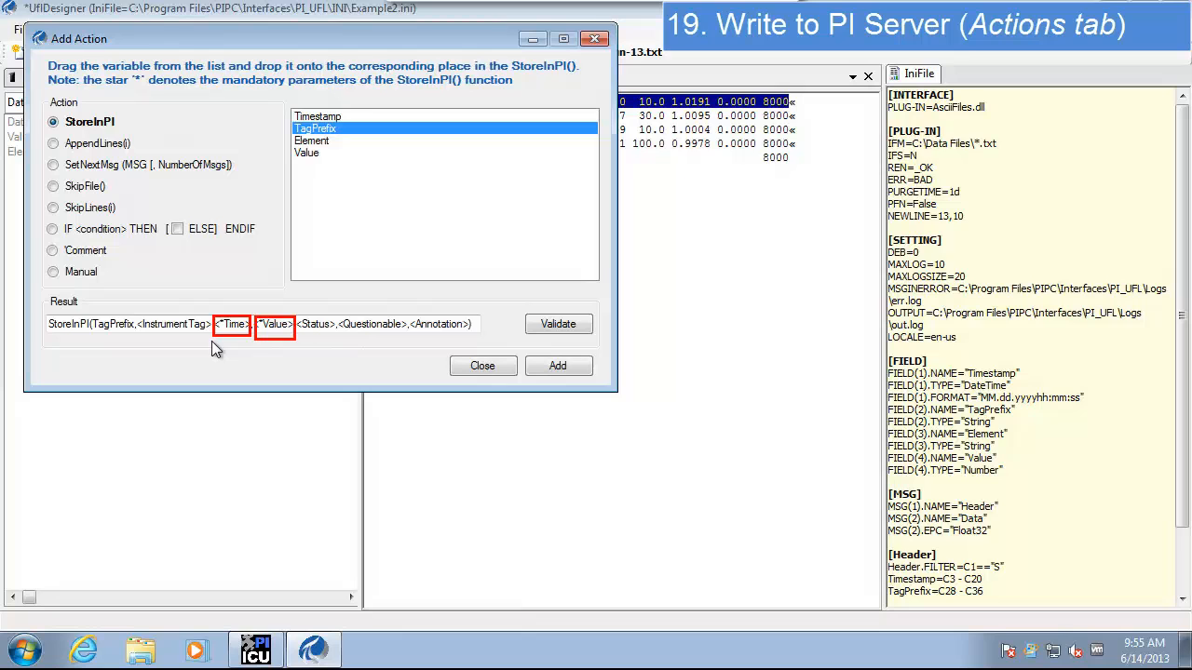
pyautogui.click(341, 118)
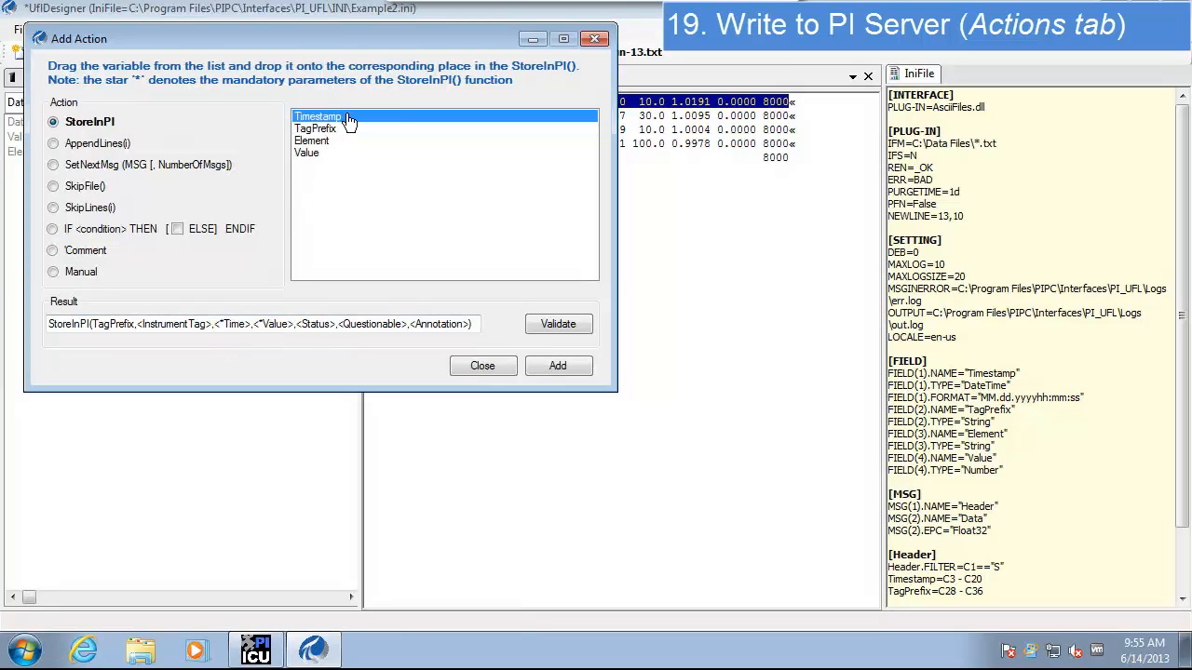
pyautogui.moveTo(349, 120); pyautogui.dragTo(234, 326)
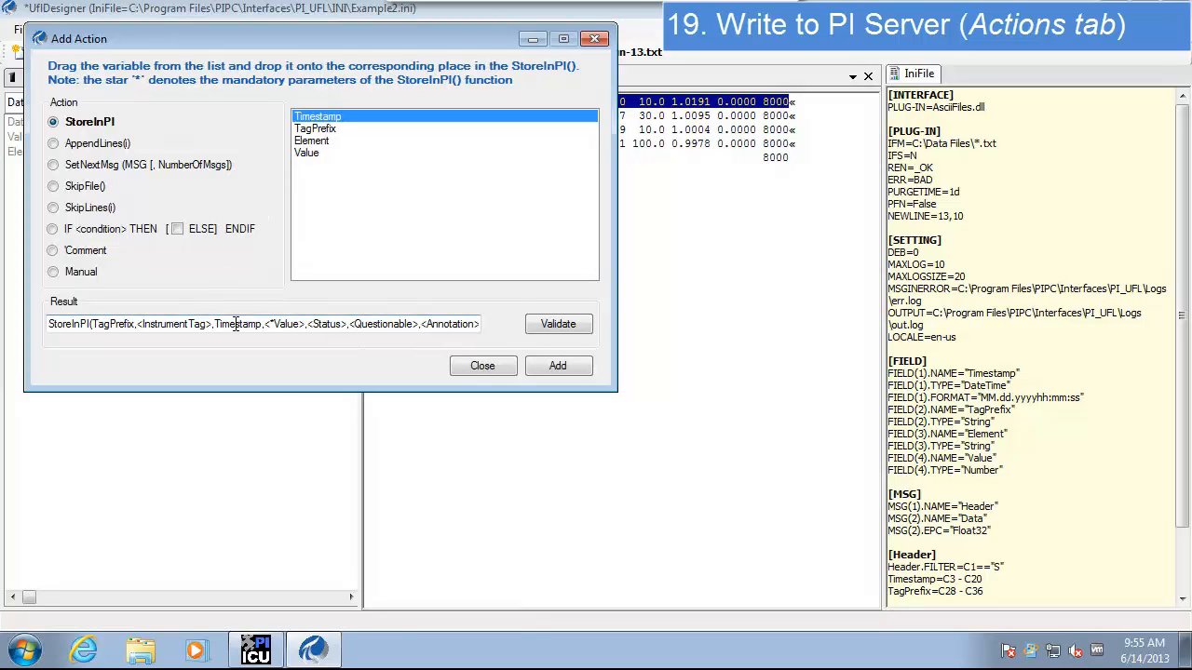
pyautogui.click(311, 156)
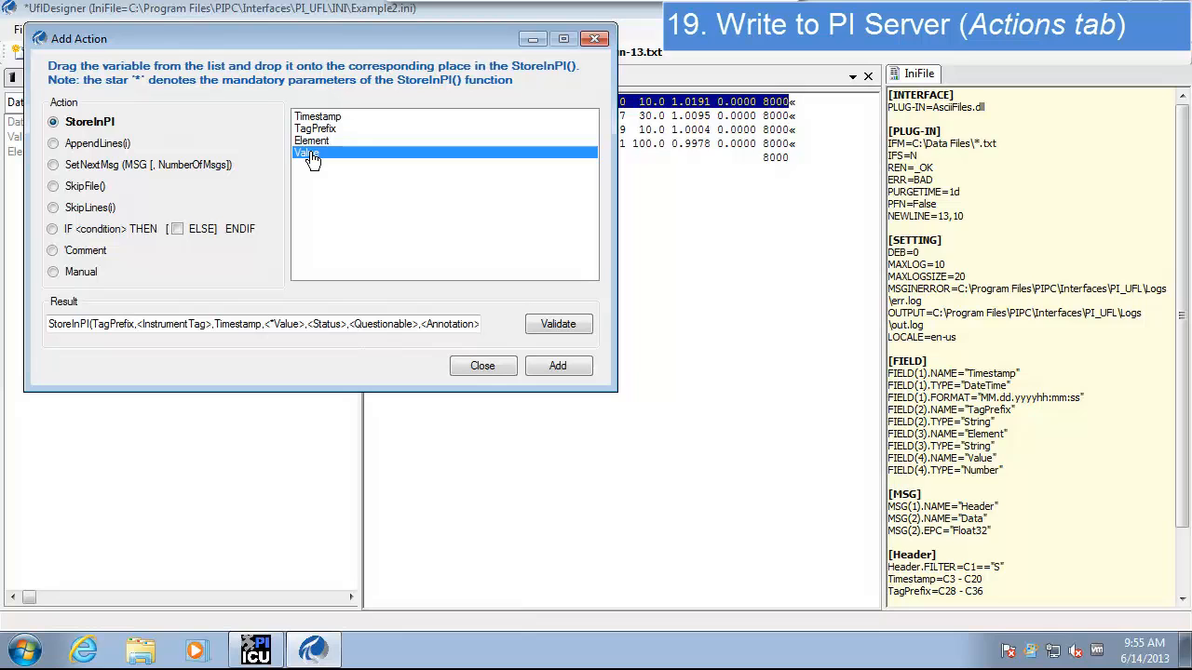
pyautogui.moveTo(311, 158); pyautogui.dragTo(285, 326)
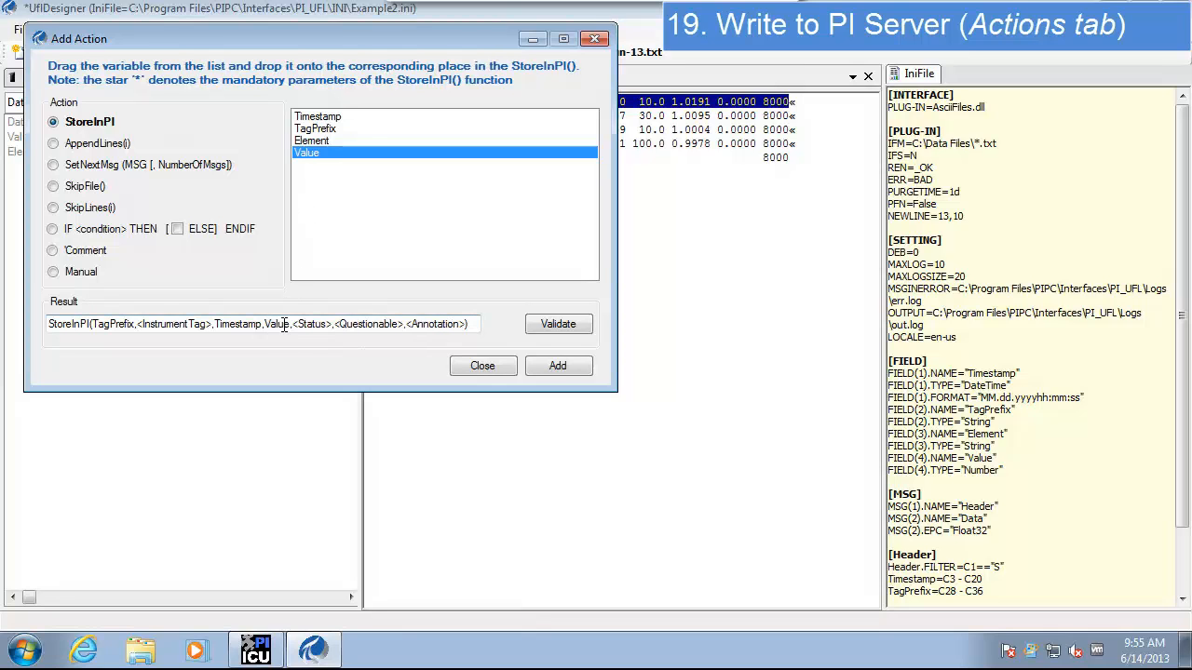
# - Validate the StoreInPI expression and add the action to the Data message type
pyautogui.click(564, 331)
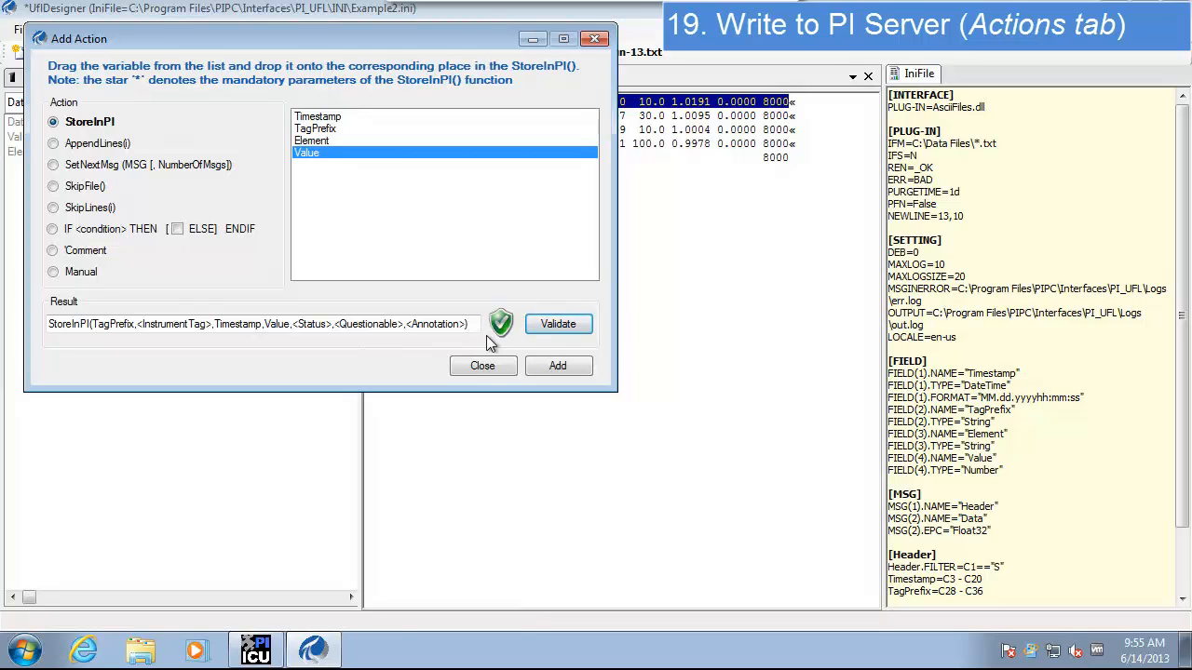
pyautogui.moveTo(515, 321)
pyautogui.click(556, 366)
pyautogui.click(483, 366)
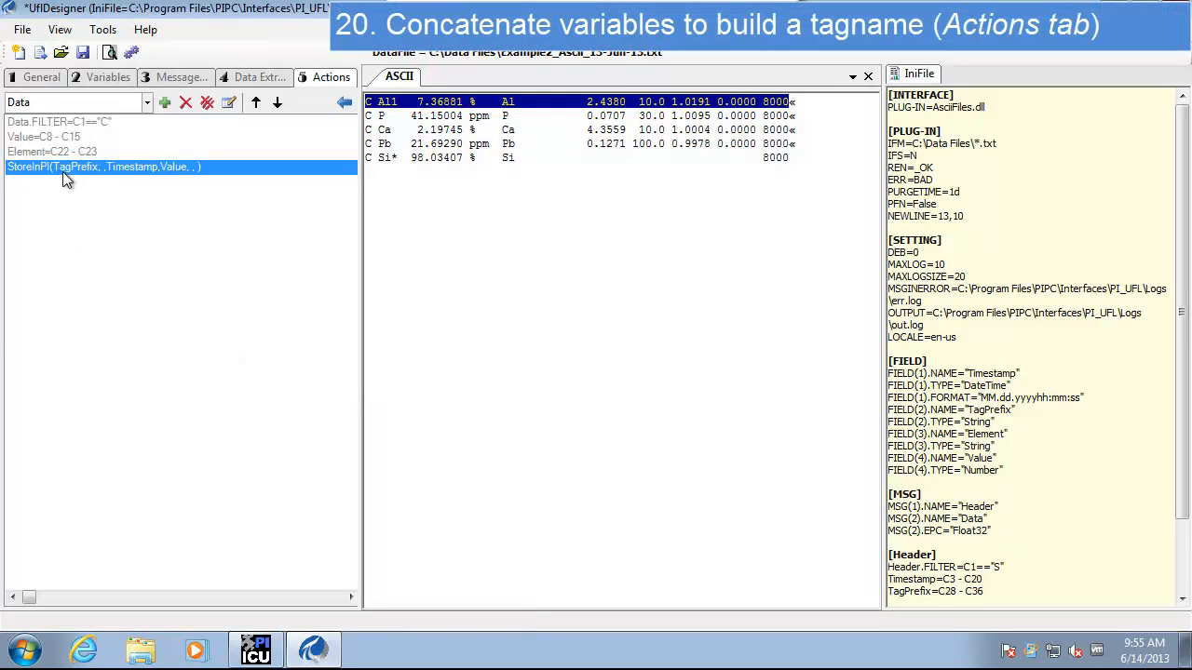
# - Edit the StoreInPI action so its tag parameter is TagPrefix & "_" & Element, then validate and apply it
pyautogui.click(229, 103)
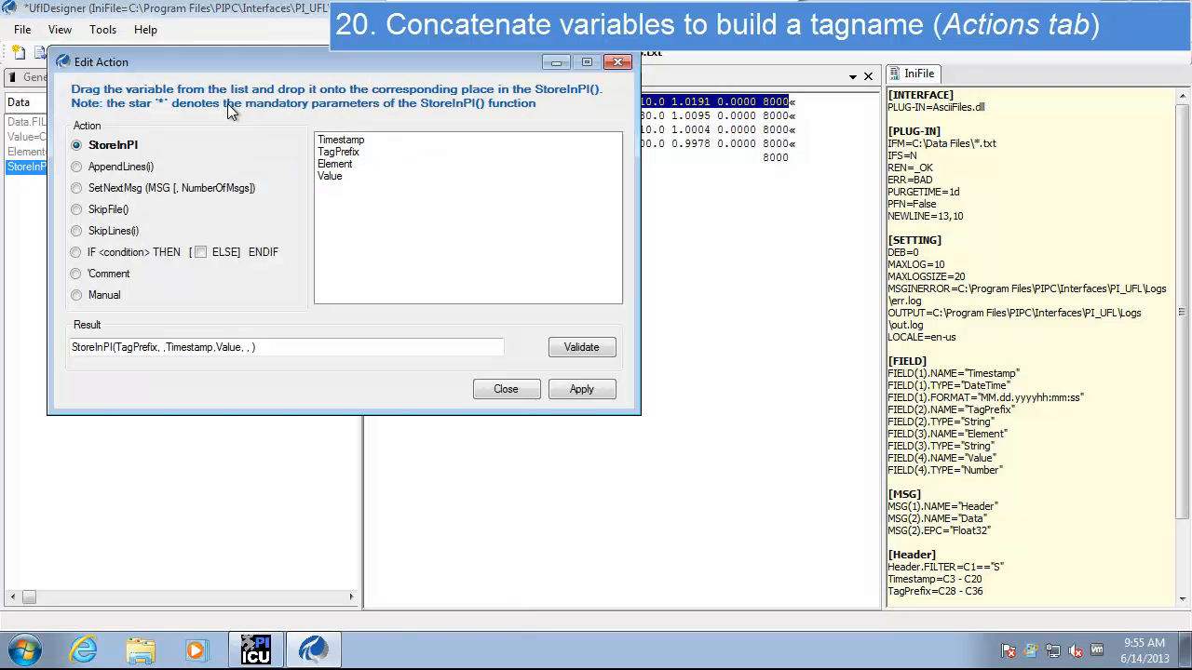
pyautogui.click(159, 346)
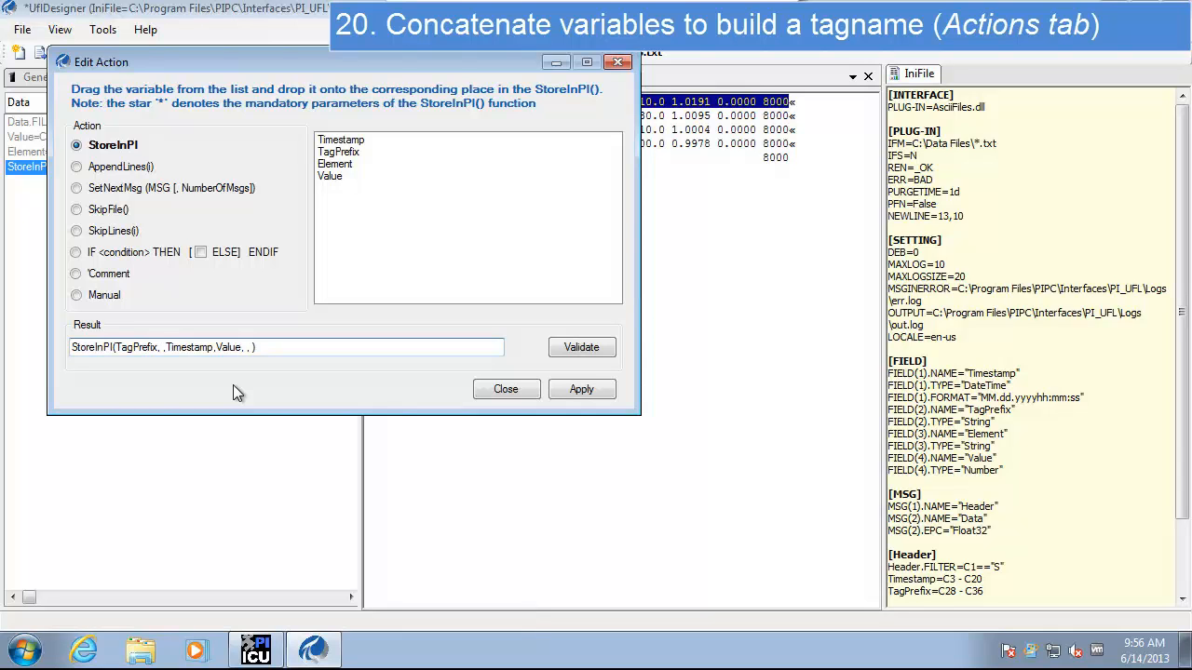
pyautogui.write('& "_" &')
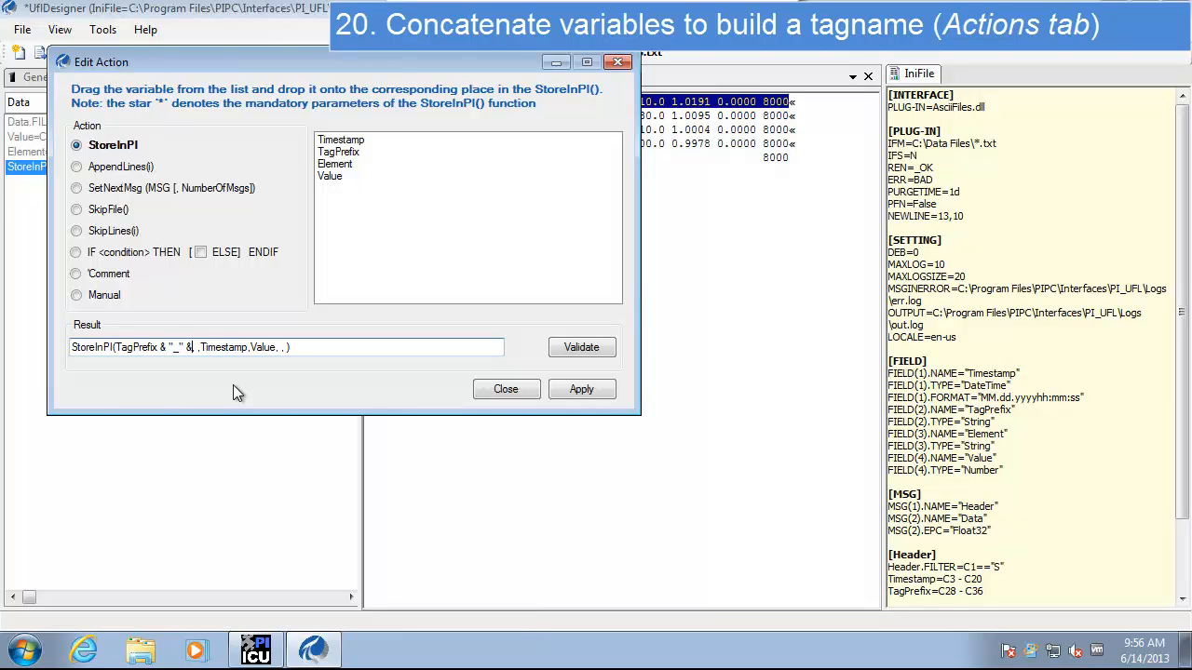
pyautogui.write(' Element')
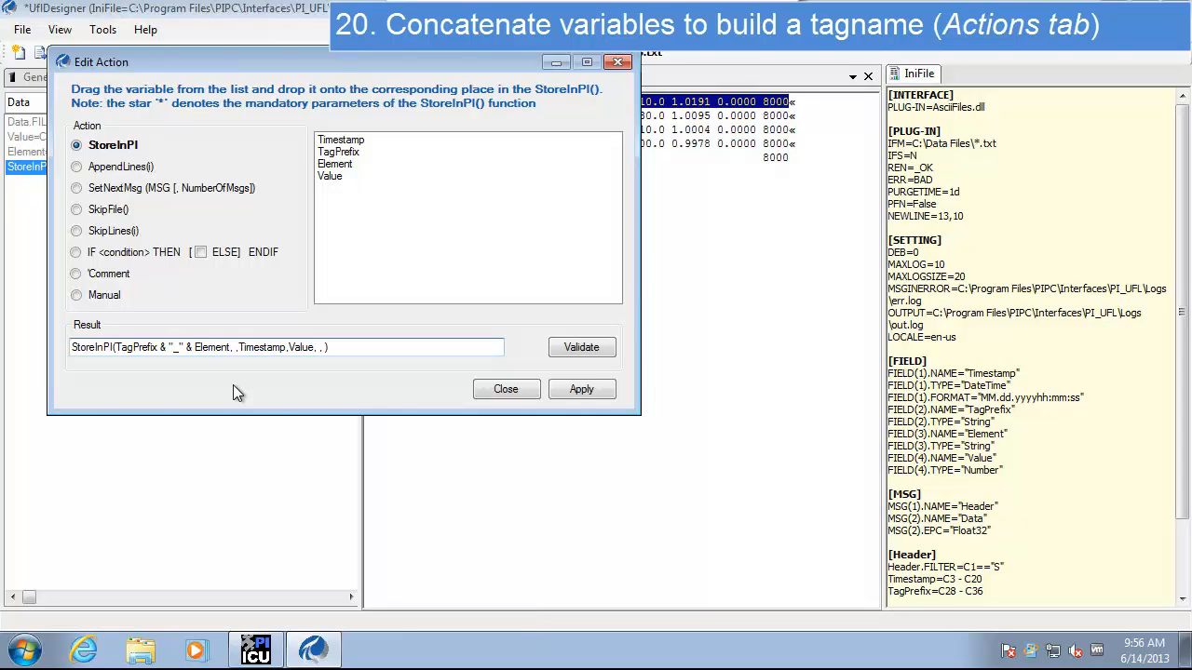
pyautogui.click(602, 348)
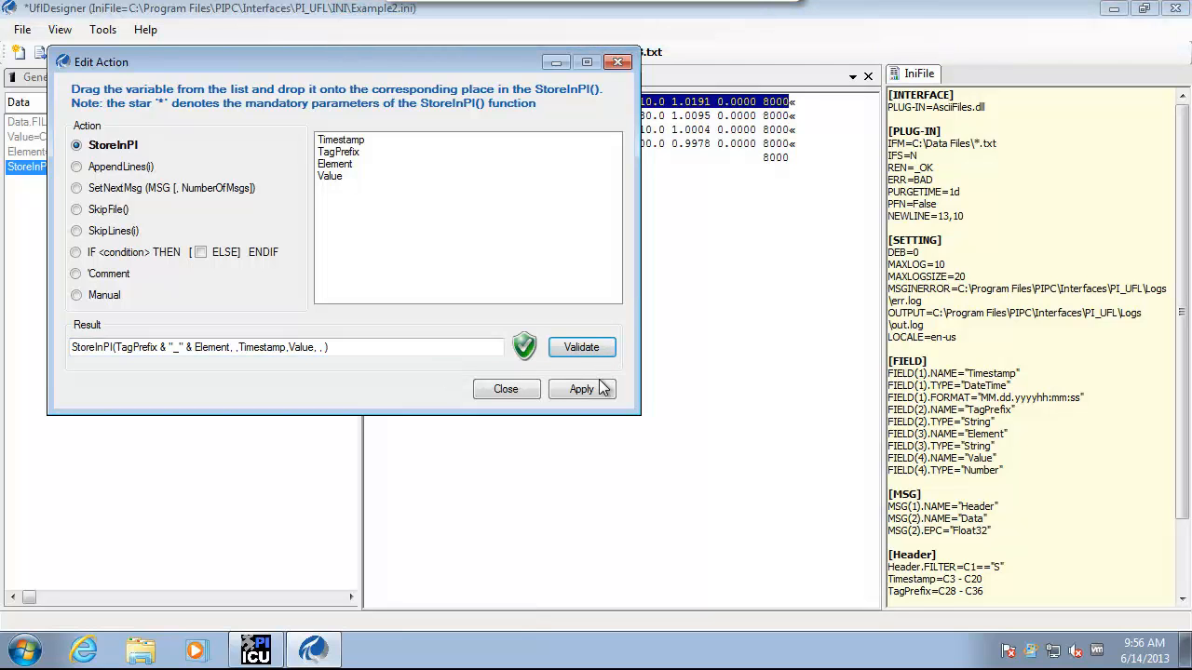
pyautogui.click(581, 390)
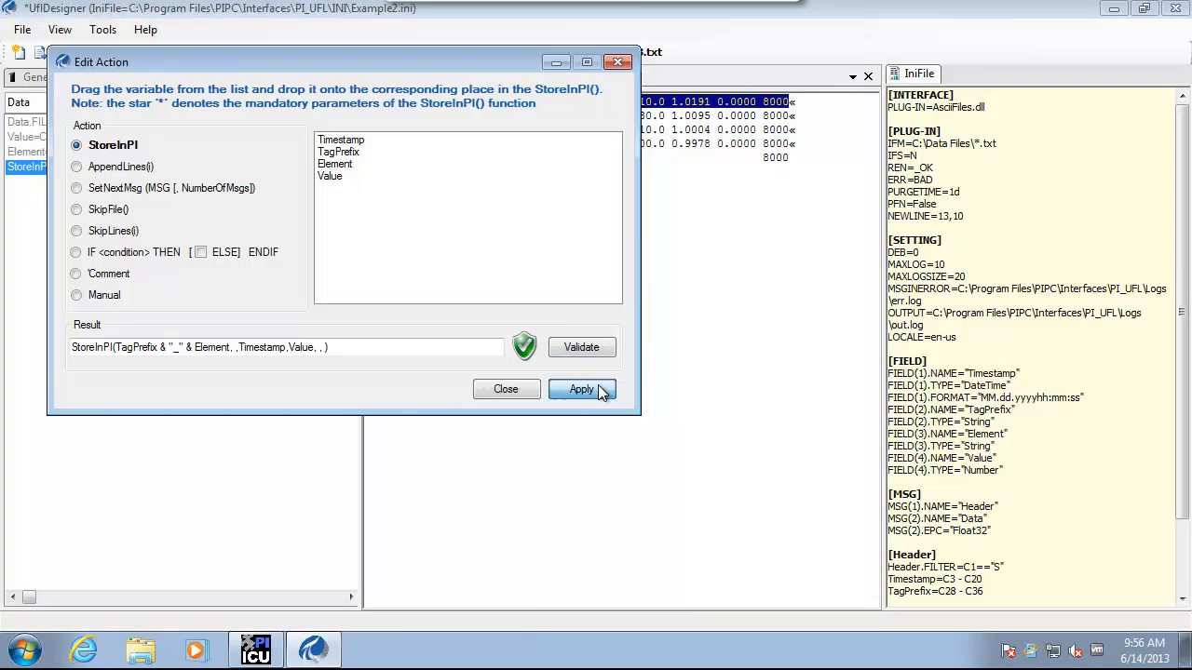